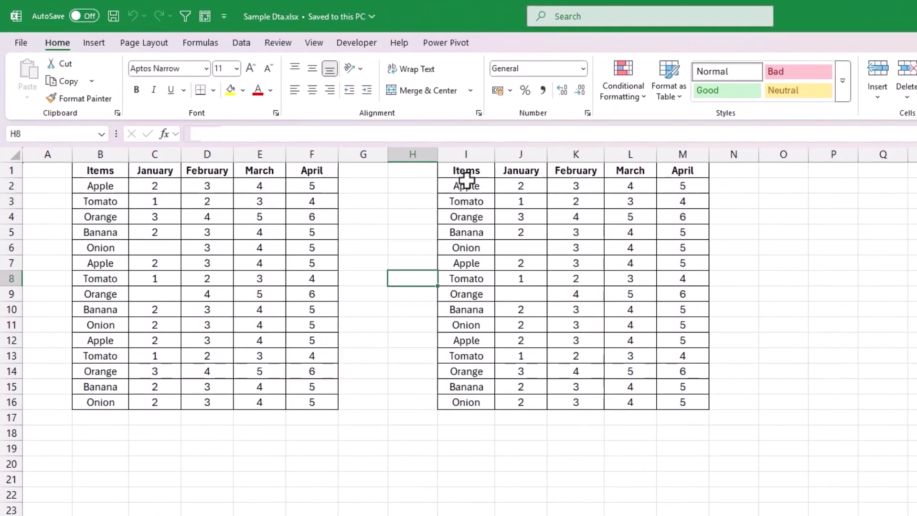
- Select the item-by-month range I1:M16 and start creating a table from it with headers
left_click_drag(332, 121, 466, 280)
left_click_drag(724, 436, 744, 446)
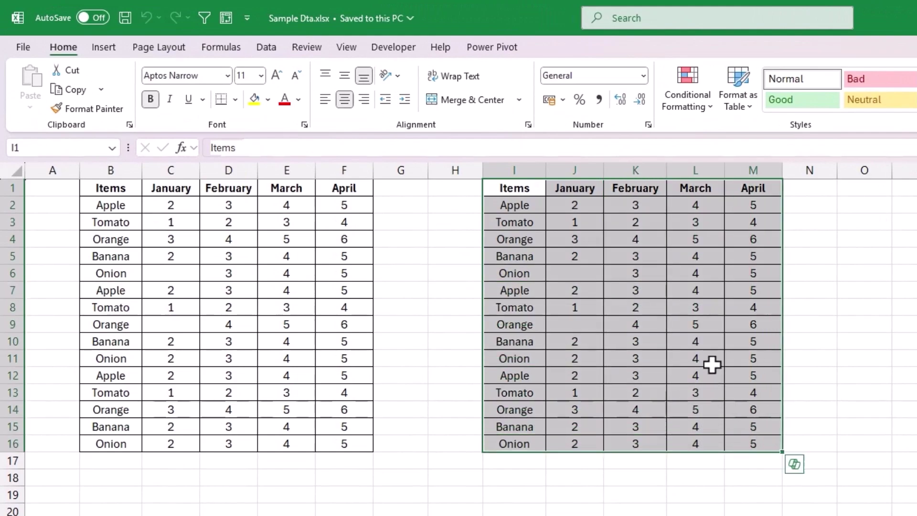
left_click(631, 289)
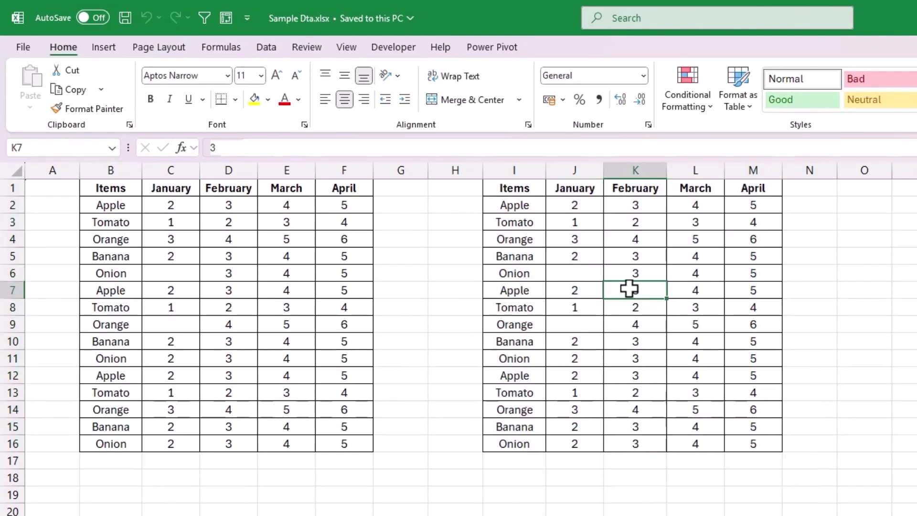
left_click(106, 48)
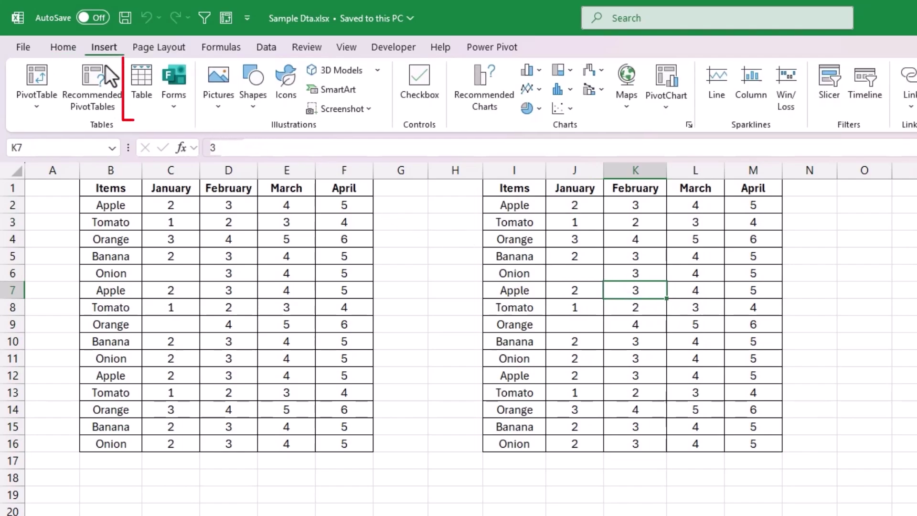
left_click(141, 96)
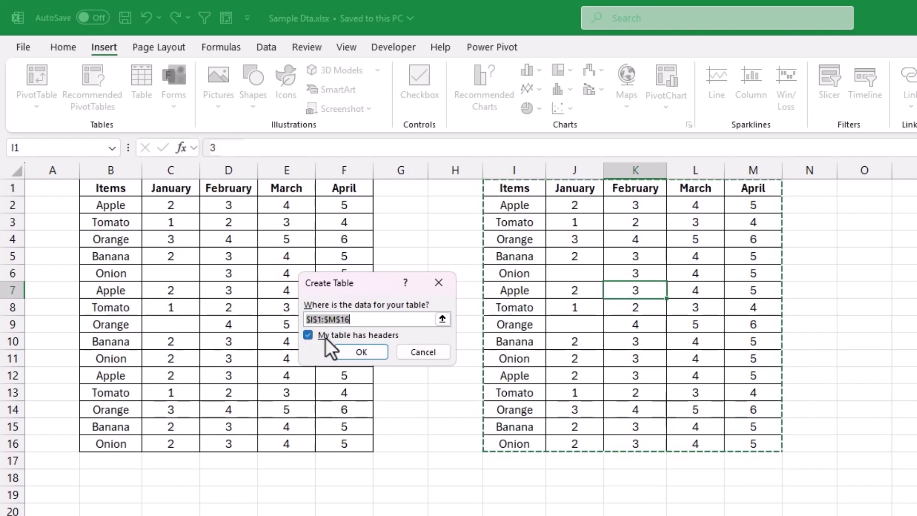
- Confirm the headered table and view its Table Design settings showing the name Table1
left_click(359, 352)
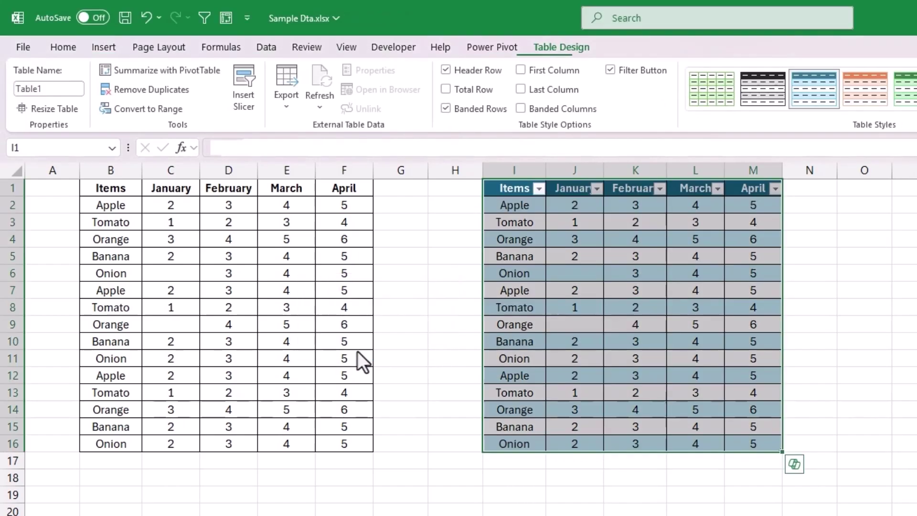
left_click(417, 318)
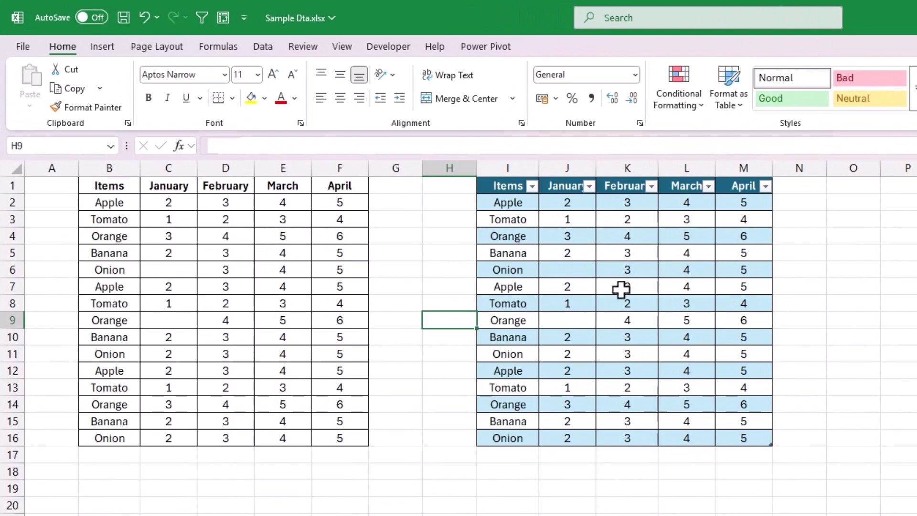
left_click(621, 289)
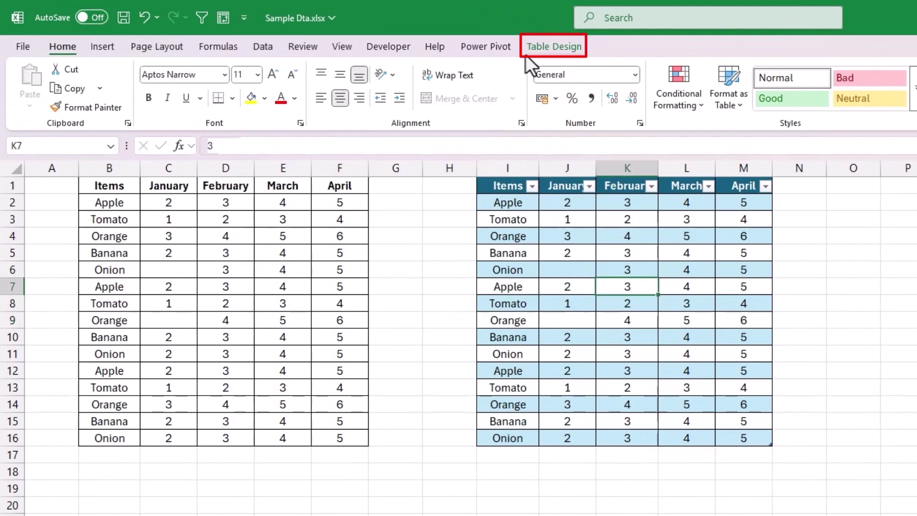
left_click(553, 51)
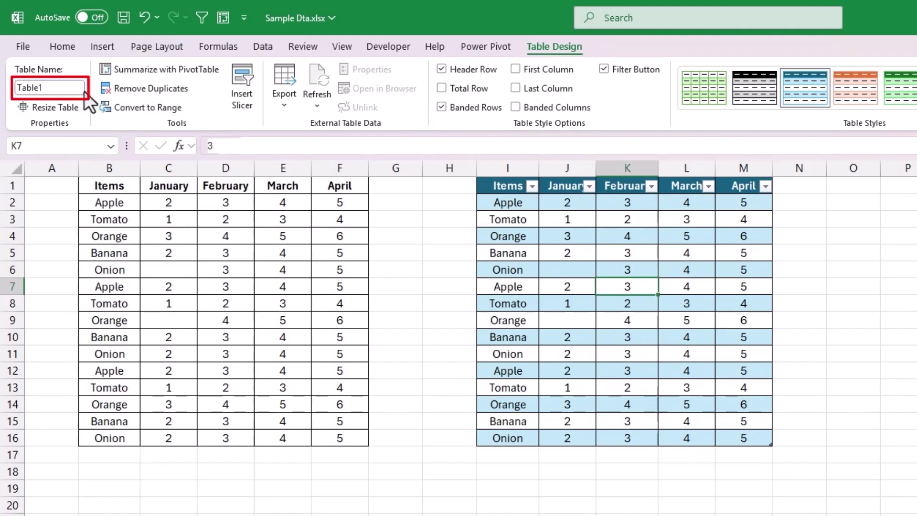
- Check Table1 in the Name Box, then rename the table to 'Data'
left_click(109, 145)
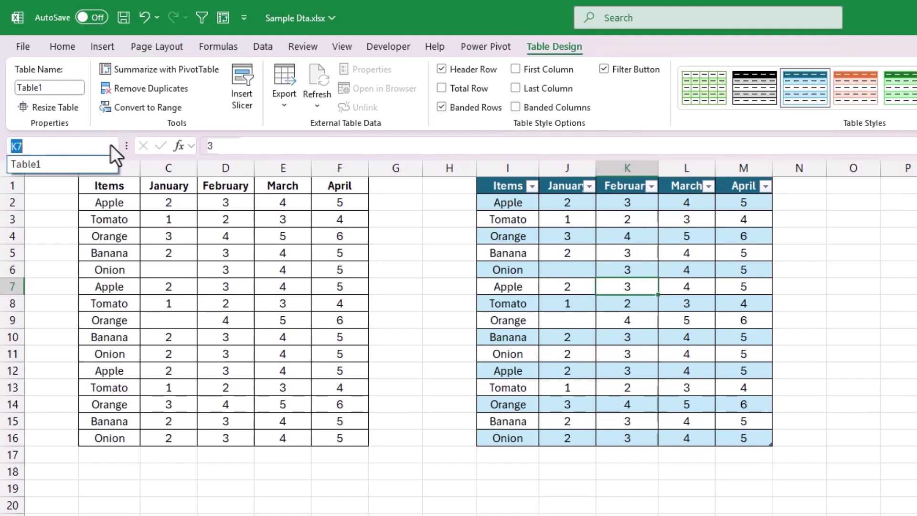
left_click(25, 163)
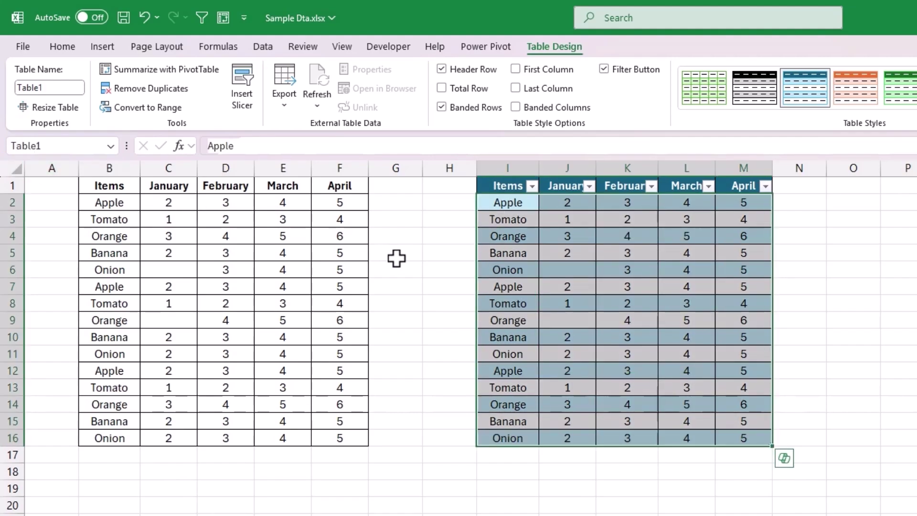
left_click(221, 47)
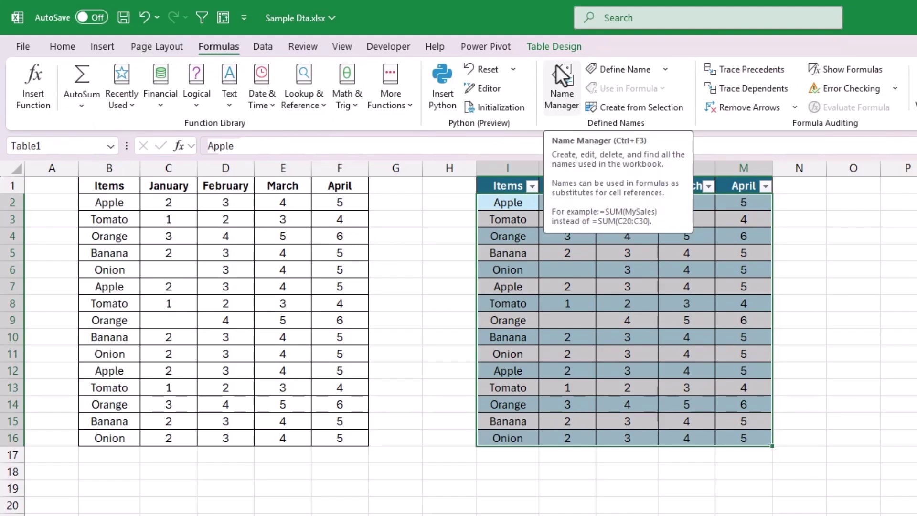
left_click(554, 45)
left_click(72, 88)
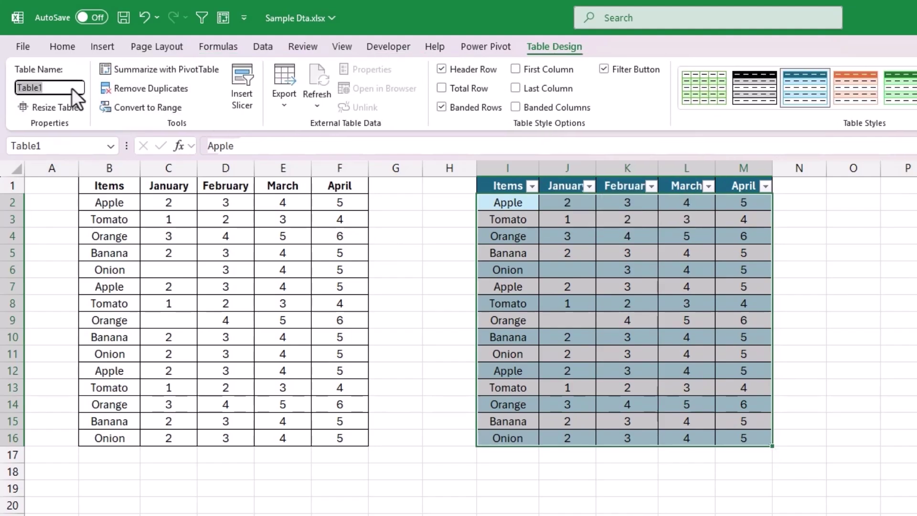
type("Data")
key("Return")
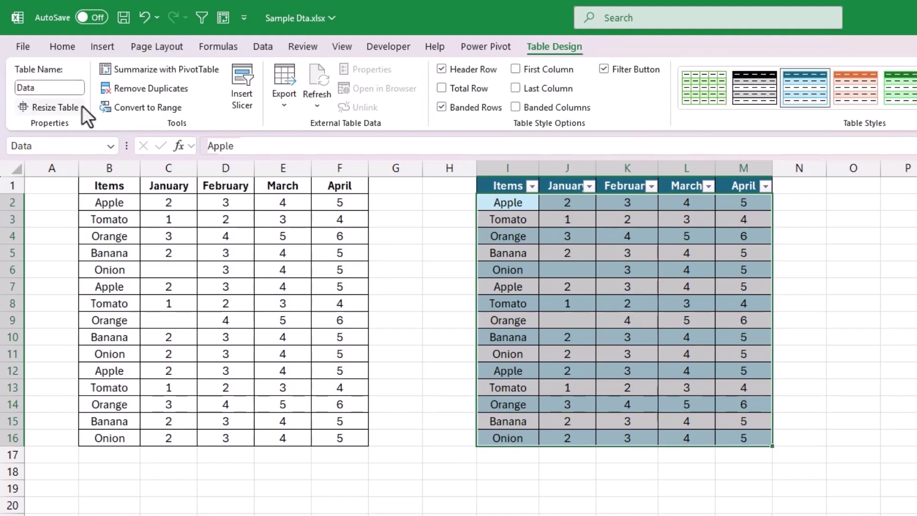
left_click(50, 108)
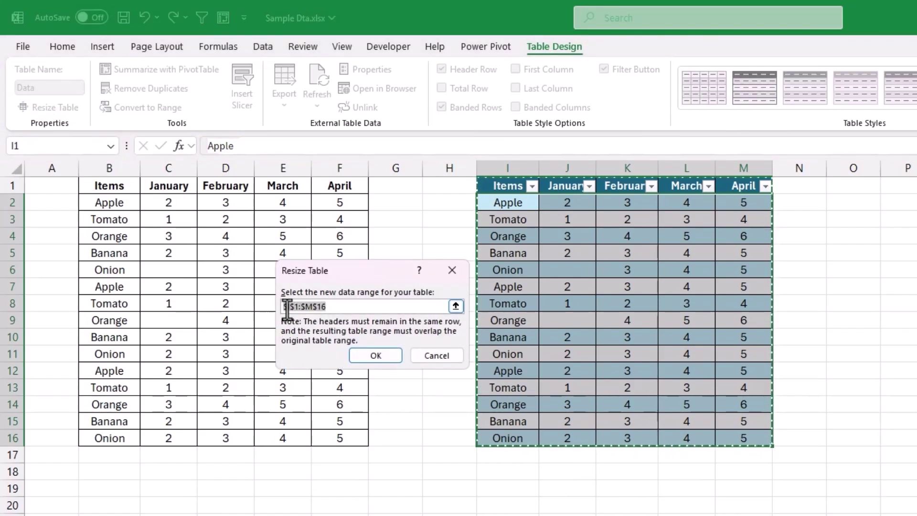
left_click(422, 355)
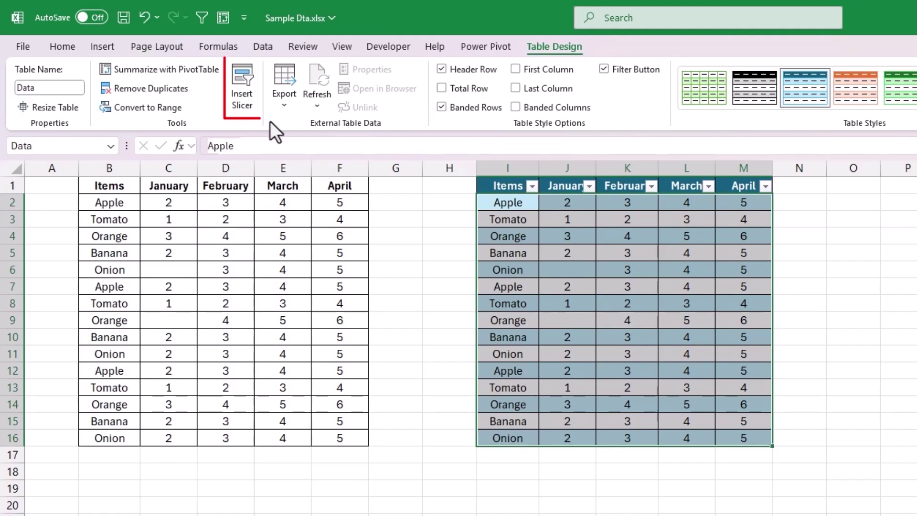
- Insert an Items slicer for the Data table and place it over columns E–F
left_click(244, 88)
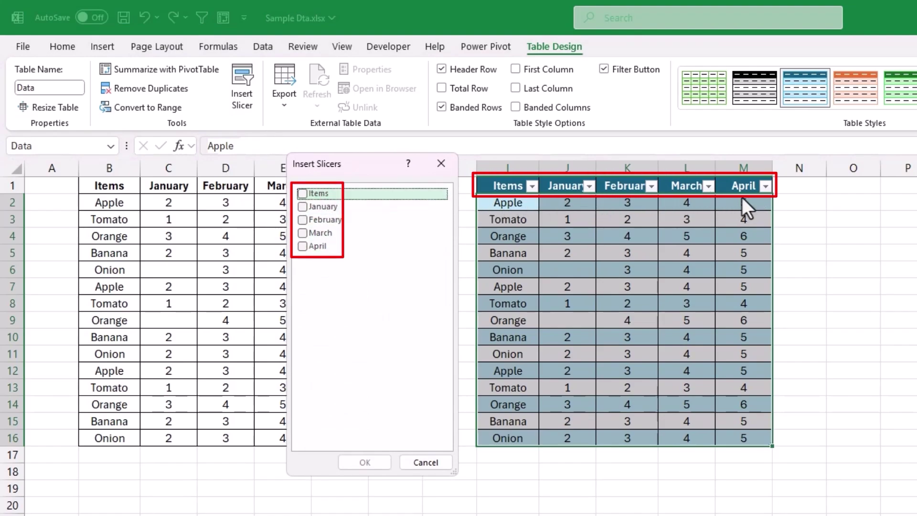
left_click(302, 193)
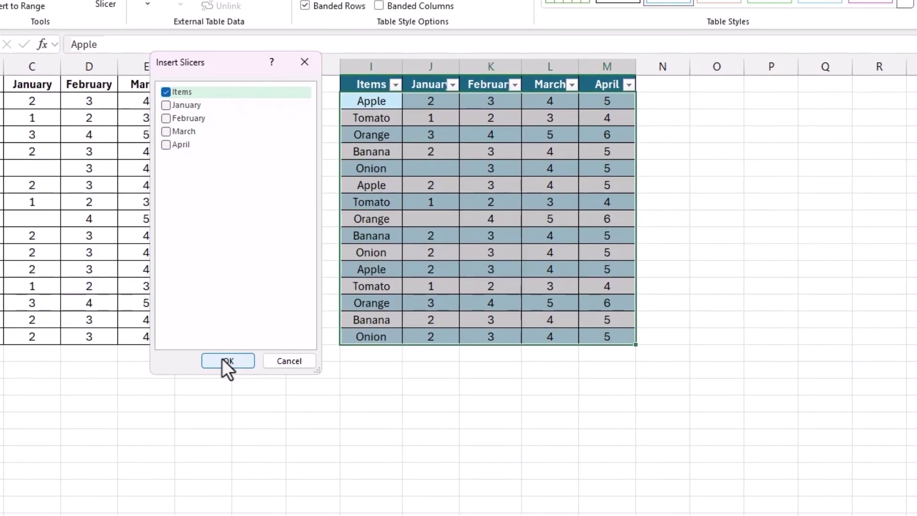
left_click(228, 361)
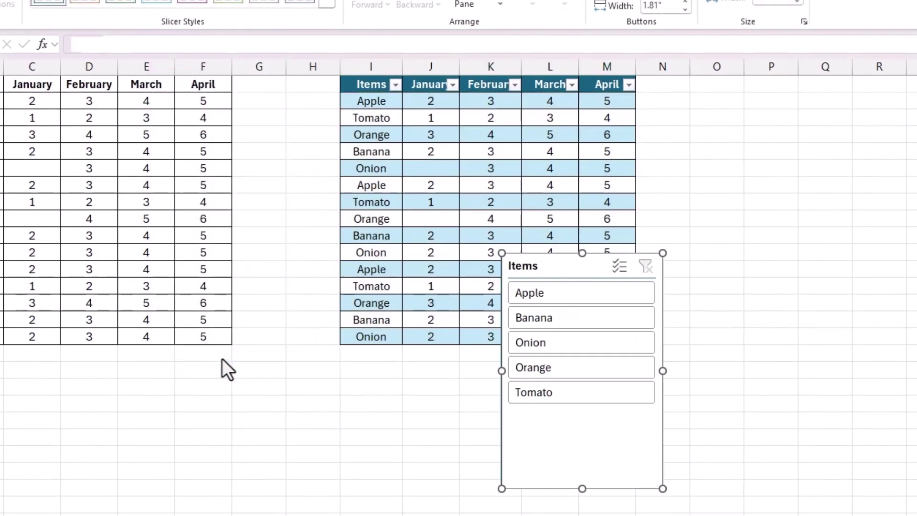
left_click_drag(518, 266, 182, 102)
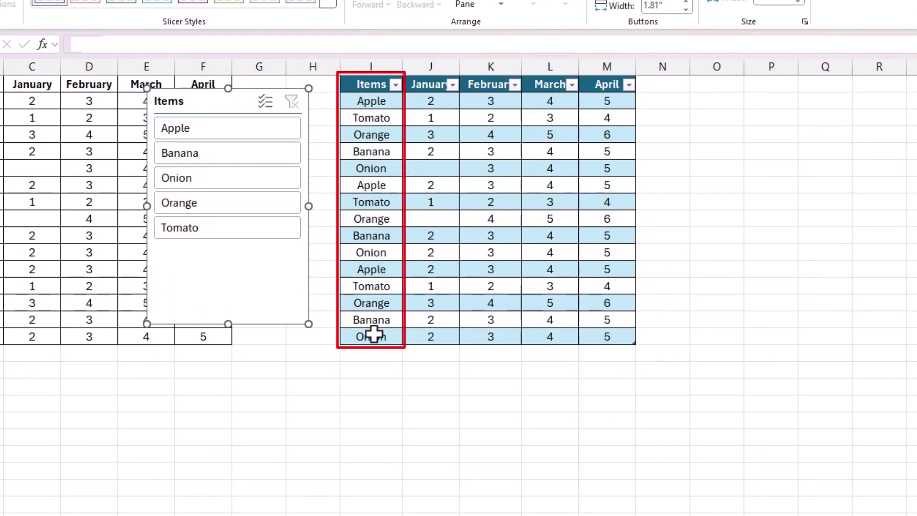
- Filter by Apple, Banana, Onion, Orange and Tomato in turn, then clear and delete the slicer
left_click(191, 130)
left_click(192, 151)
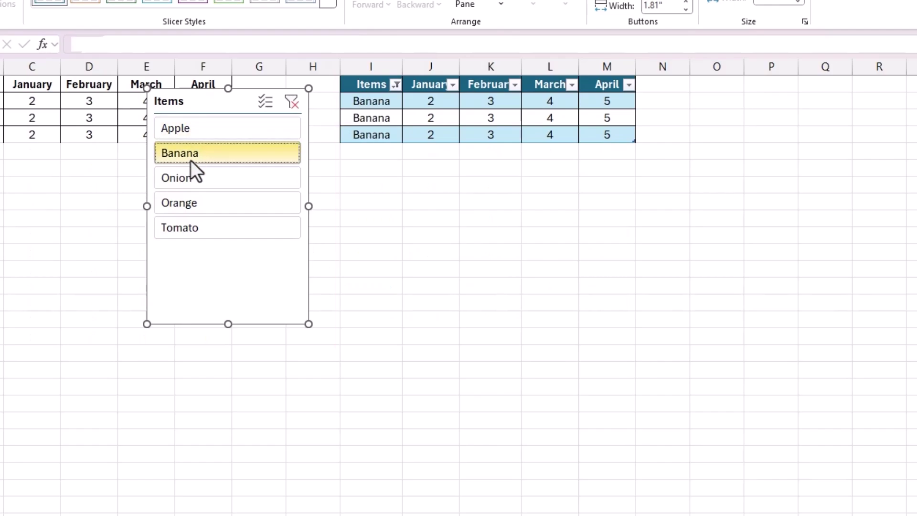
left_click(188, 176)
left_click(186, 205)
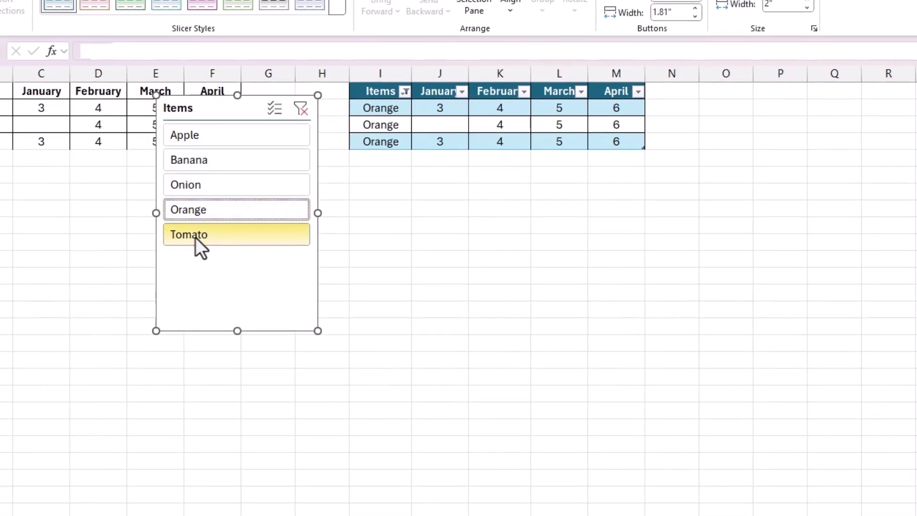
left_click(190, 229)
left_click(428, 203)
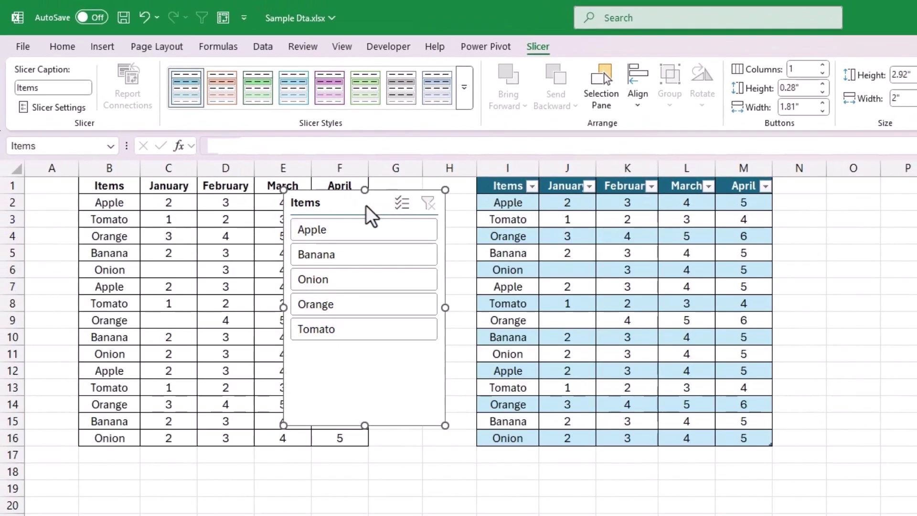
key("Delete")
left_click(436, 253)
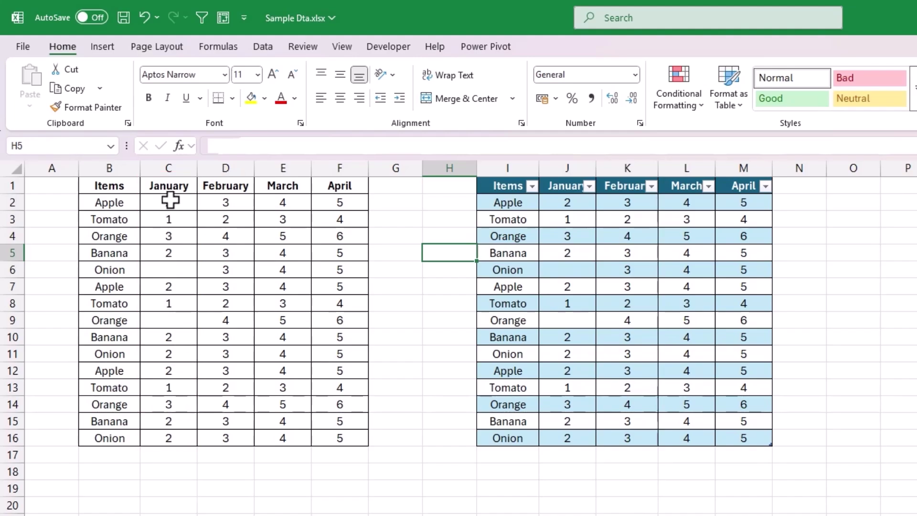
left_click_drag(170, 203, 164, 434)
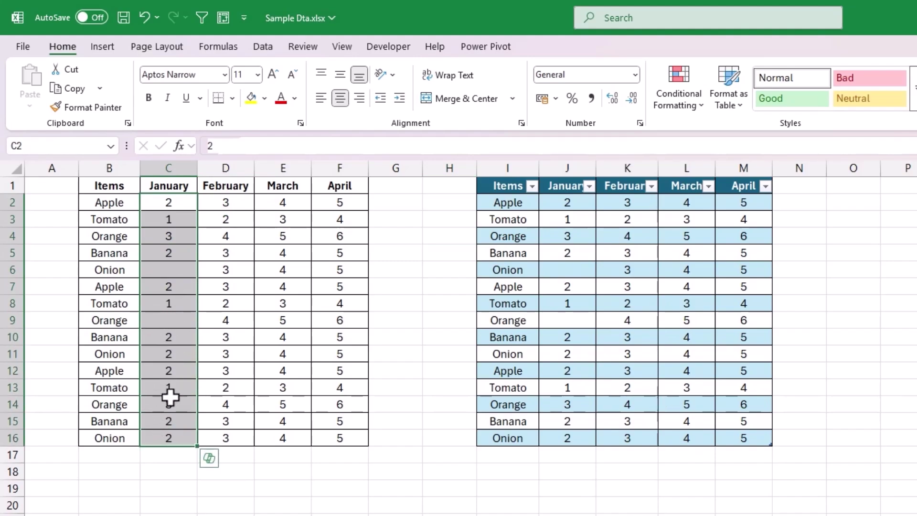
left_click(176, 266)
left_click(171, 319)
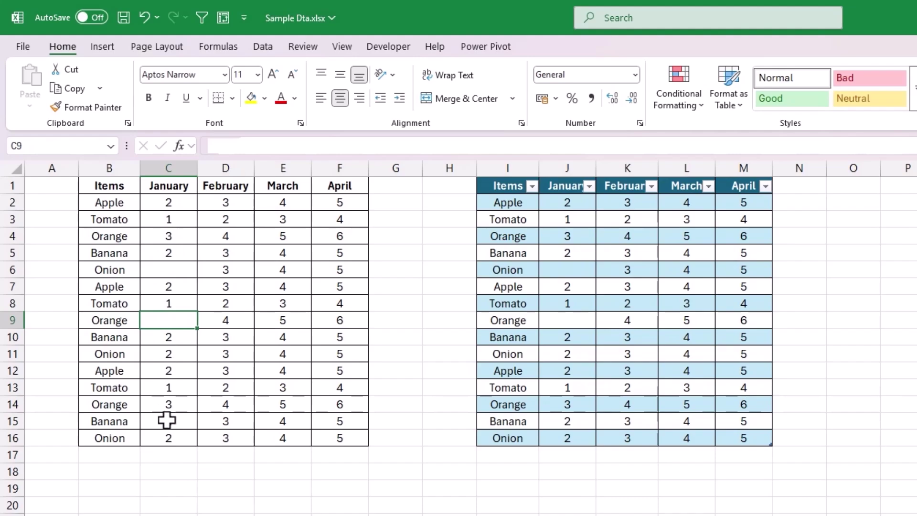
left_click(165, 269)
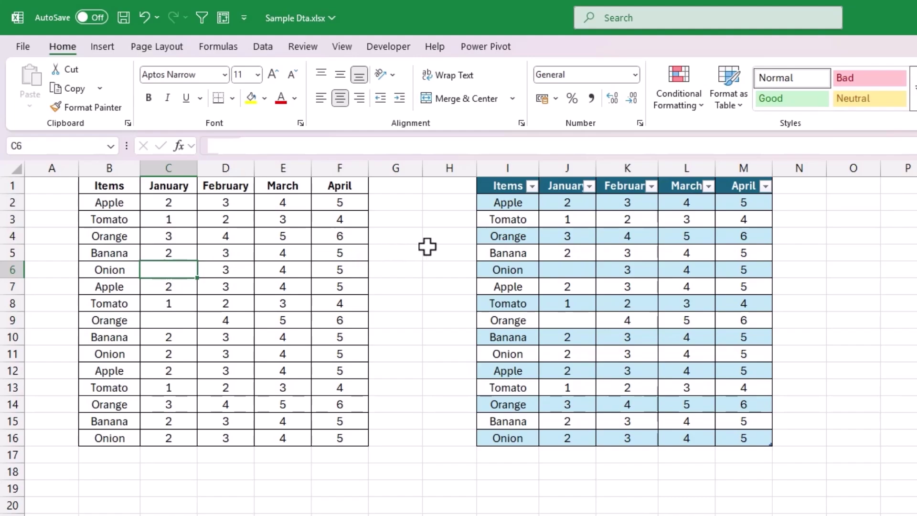
left_click(564, 170)
left_click(565, 176)
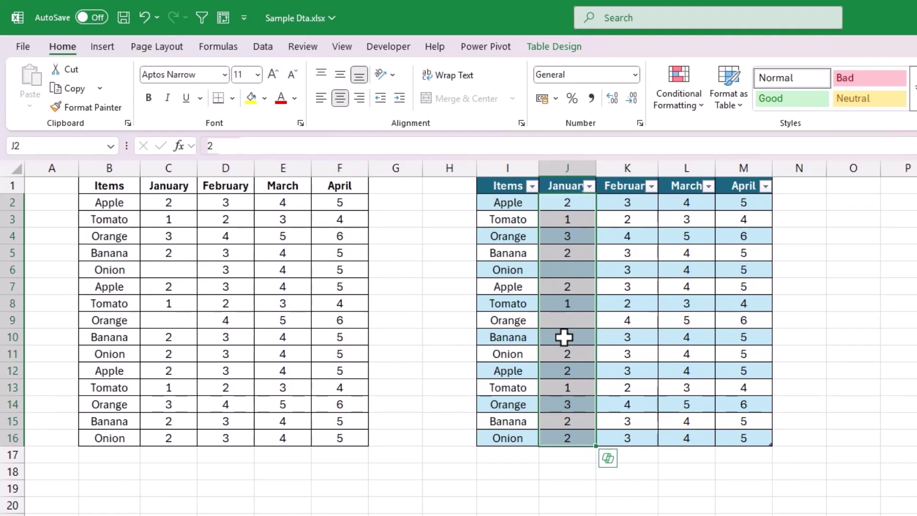
left_click(578, 163)
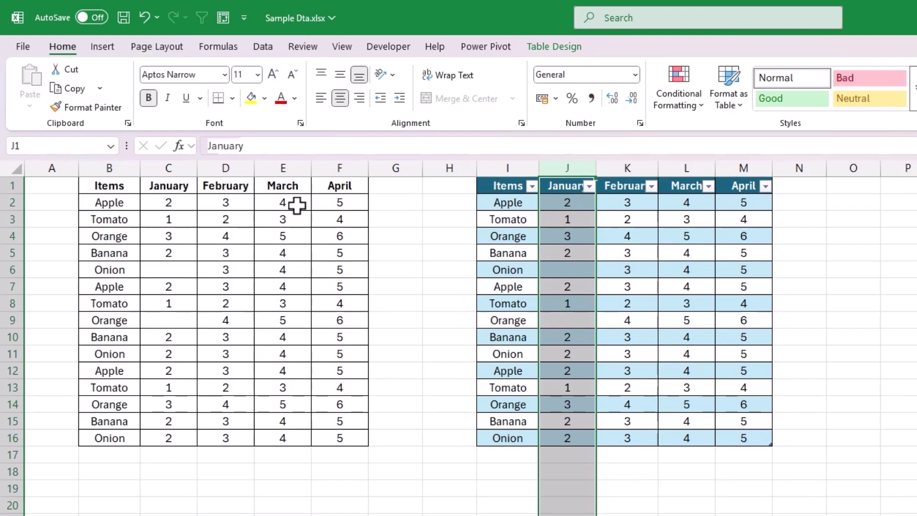
left_click(179, 162)
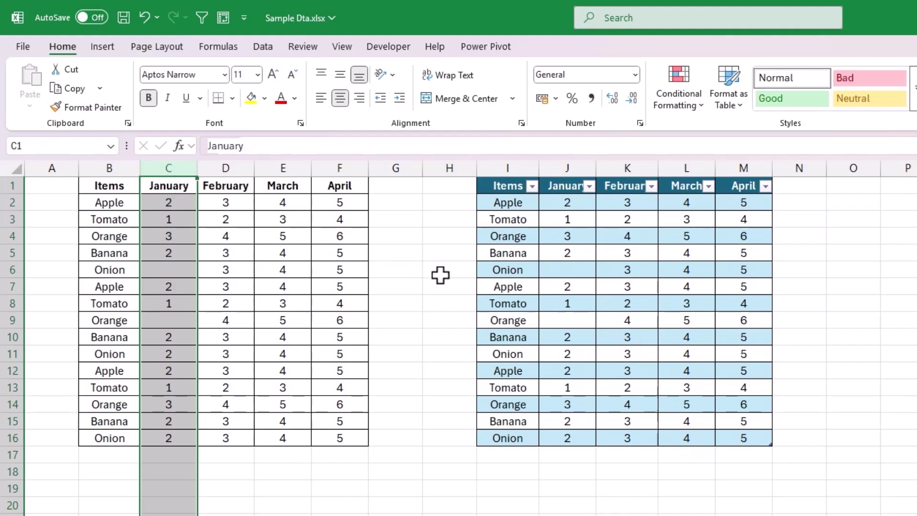
left_click(440, 275)
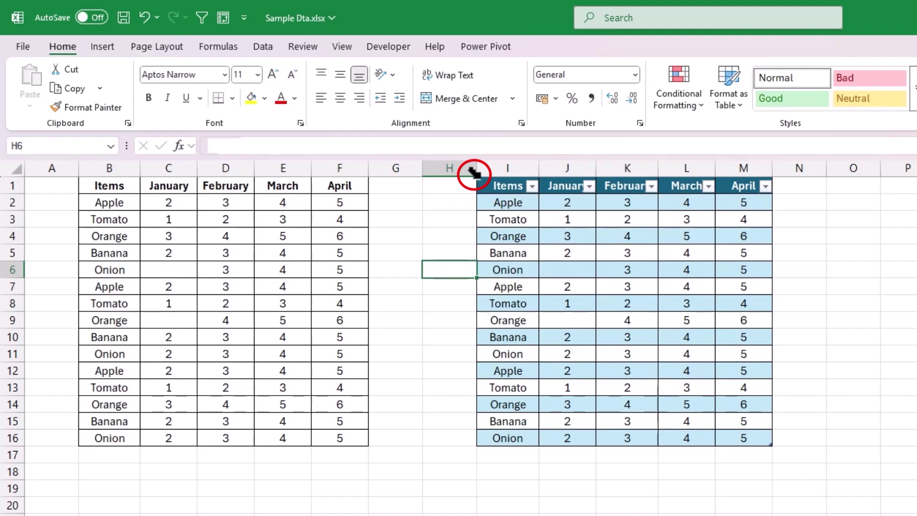
left_click(475, 173)
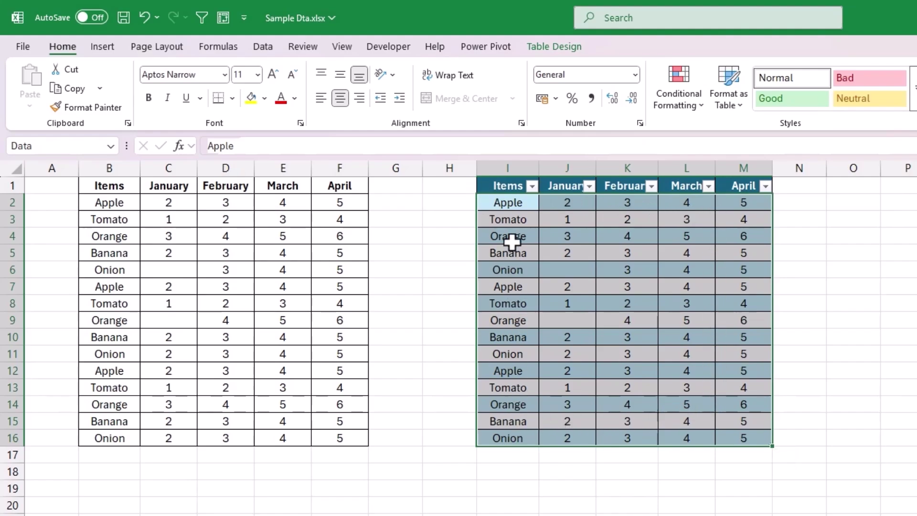
left_click(457, 270)
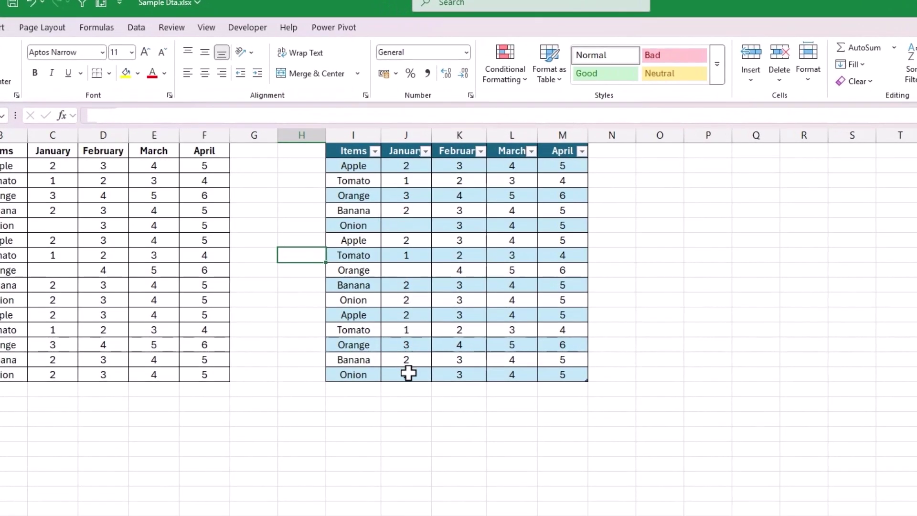
left_click(655, 165)
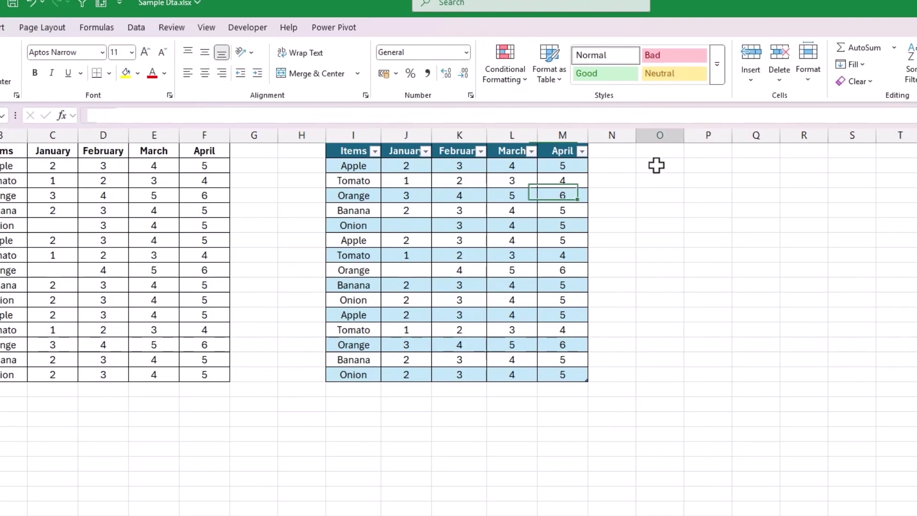
type("=")
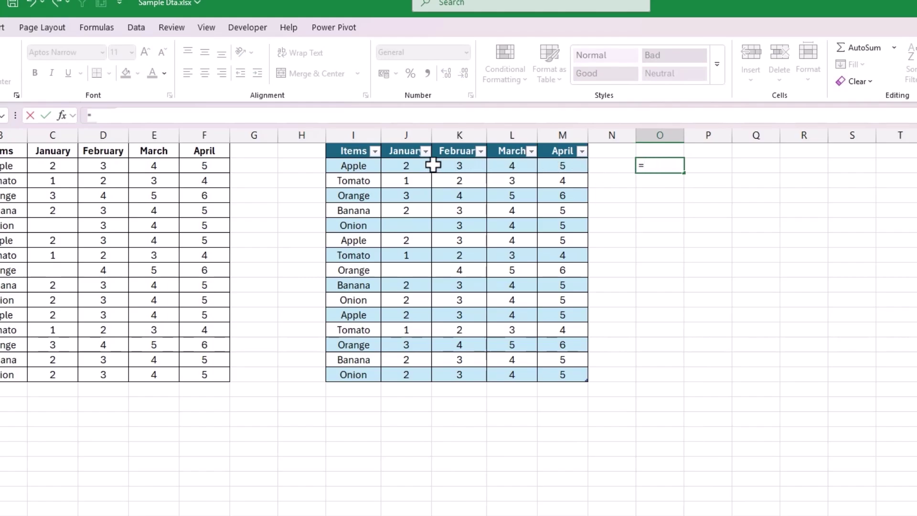
left_click(413, 165)
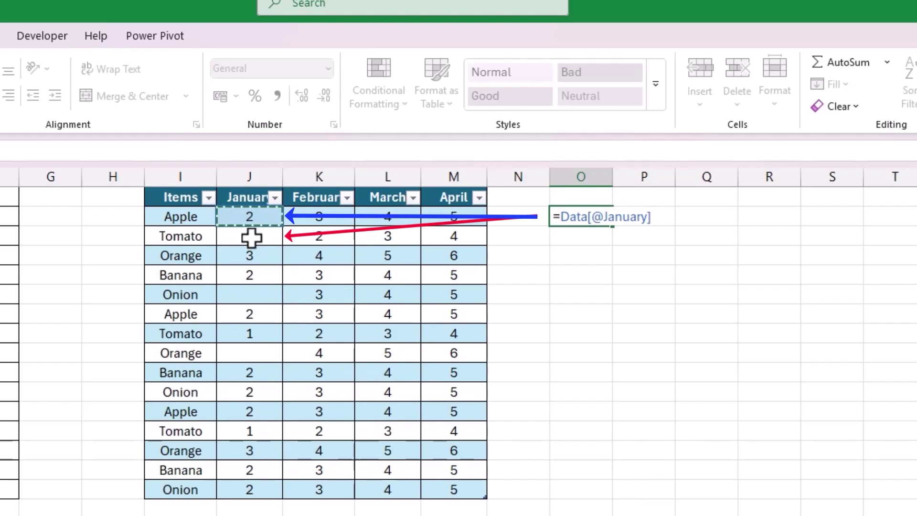
left_click(252, 237)
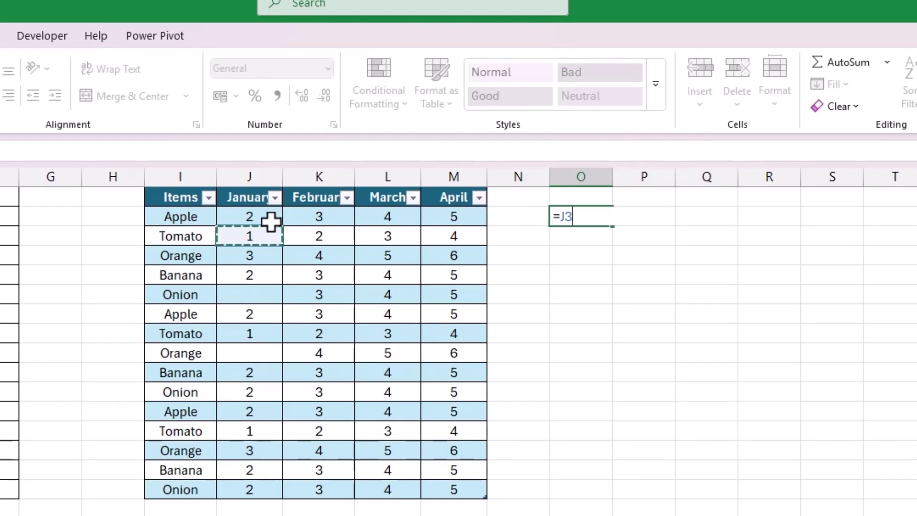
left_click(266, 218)
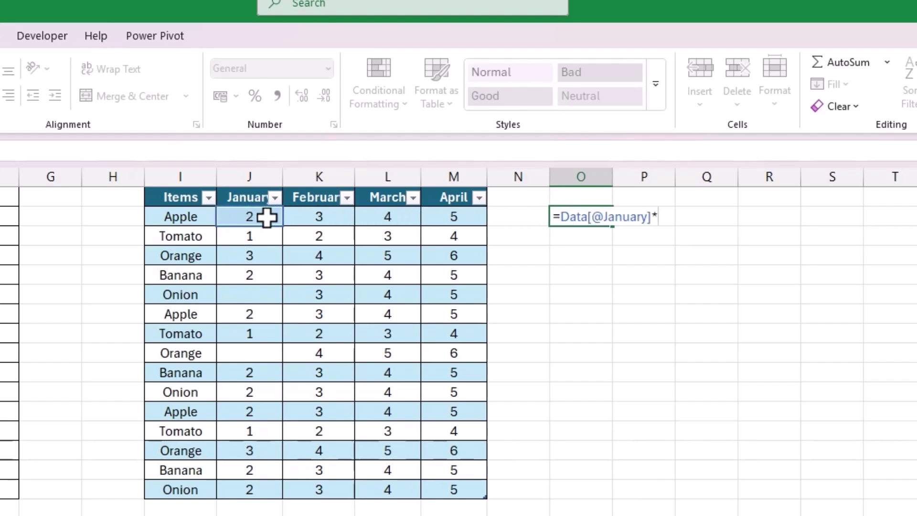
type("*10")
key("Return")
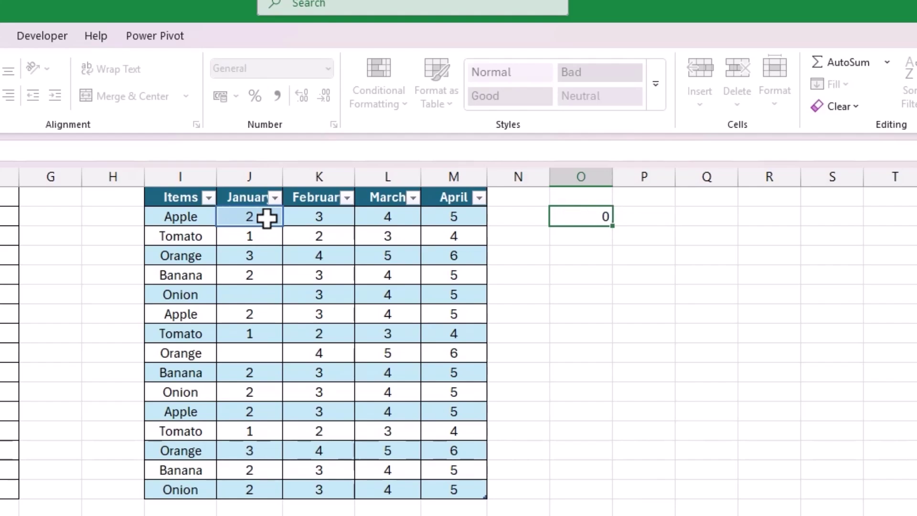
- Fill the formula down to O16 and check the copies in O4 and O5
left_click(593, 217)
left_click_drag(612, 226, 613, 498)
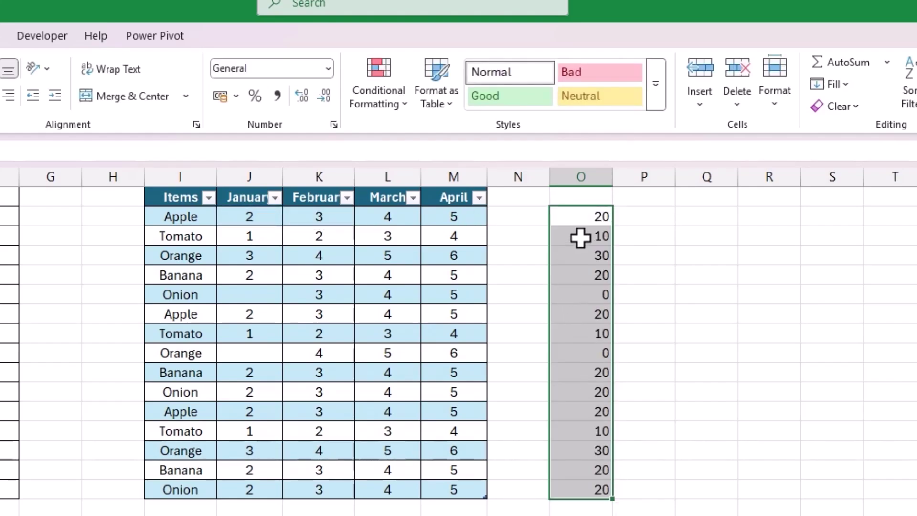
double_click(582, 256)
key("Return")
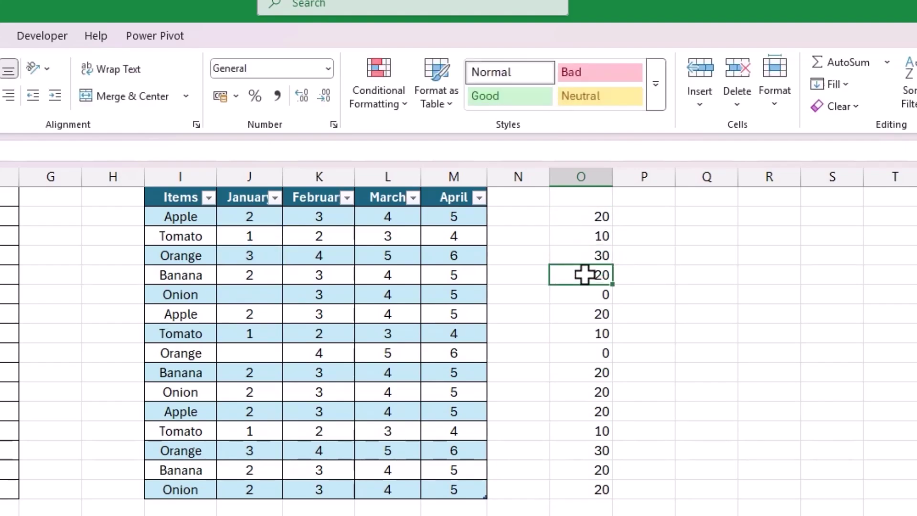
double_click(583, 274)
key("Return")
- Examine the @ row reference in O2's formula, leaving it unchanged
left_click(594, 238)
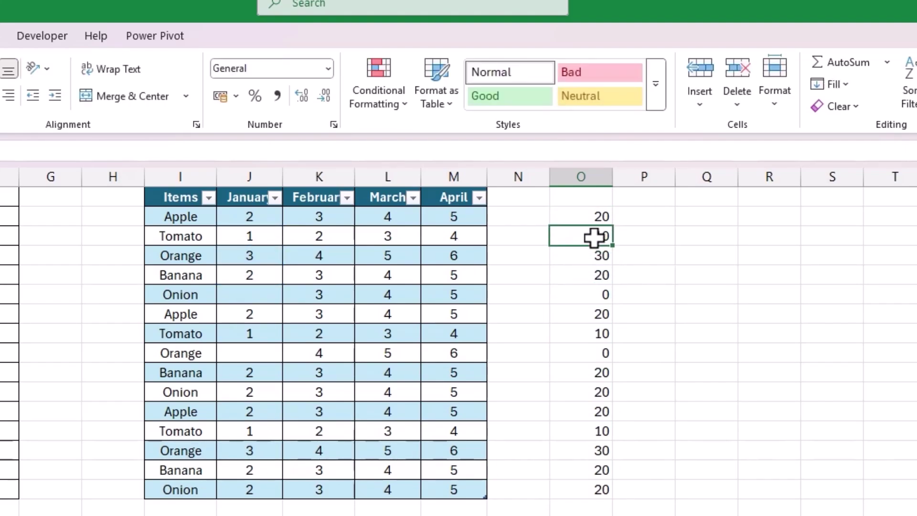
double_click(595, 216)
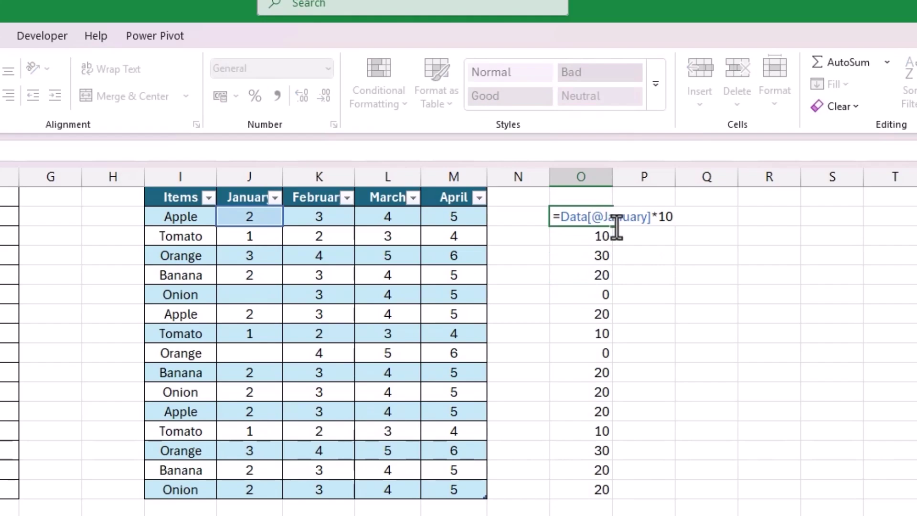
double_click(602, 218)
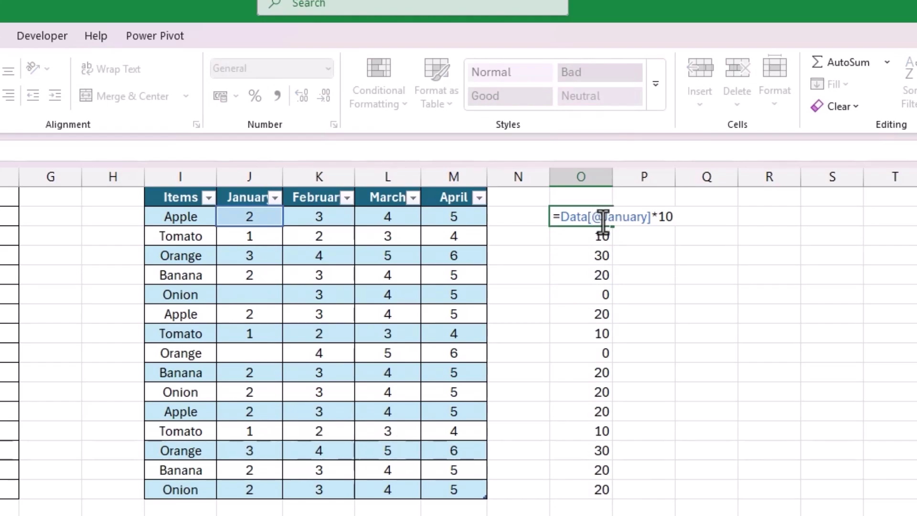
key("Left")
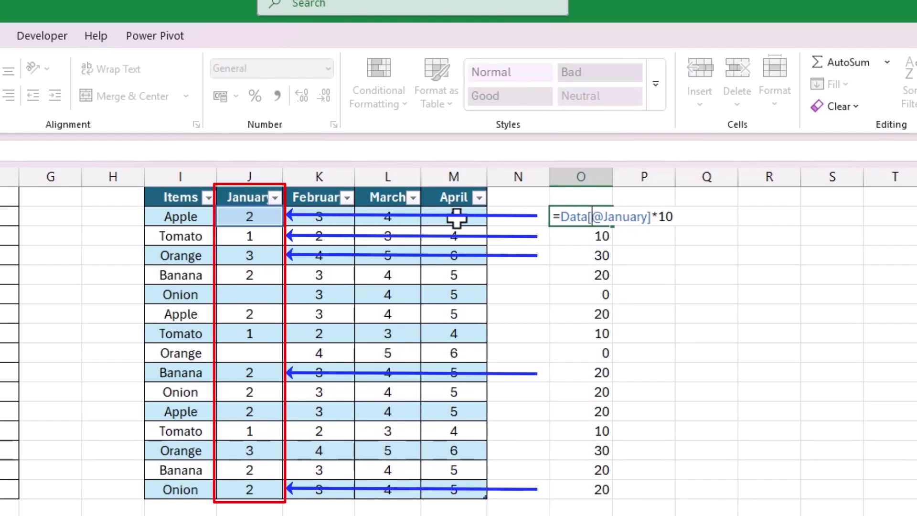
key("Return")
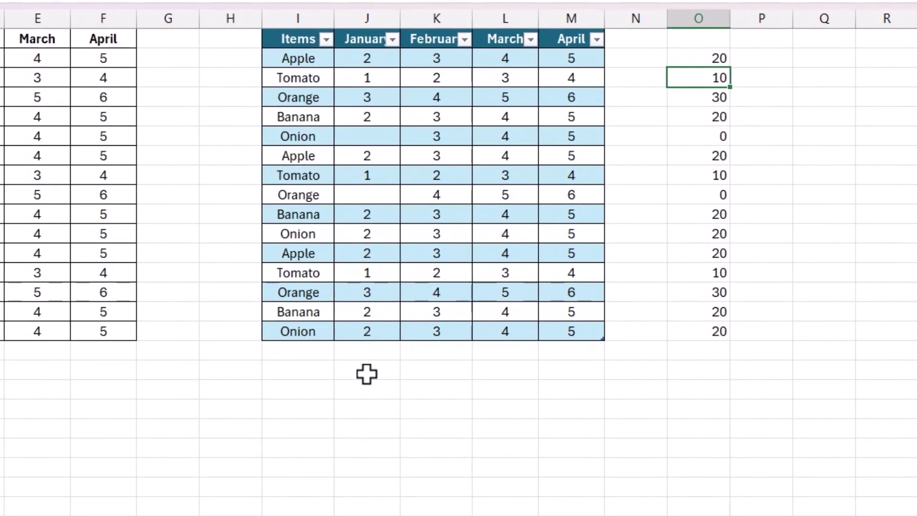
- Enter =SUM(Data[January]) below the table, returning 25, then select the month values
left_click(373, 399)
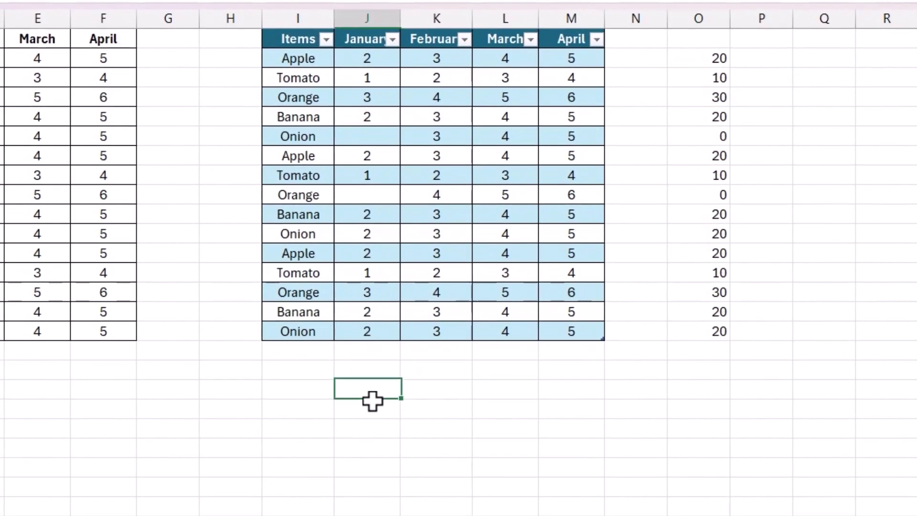
type("=sum")
key("Tab")
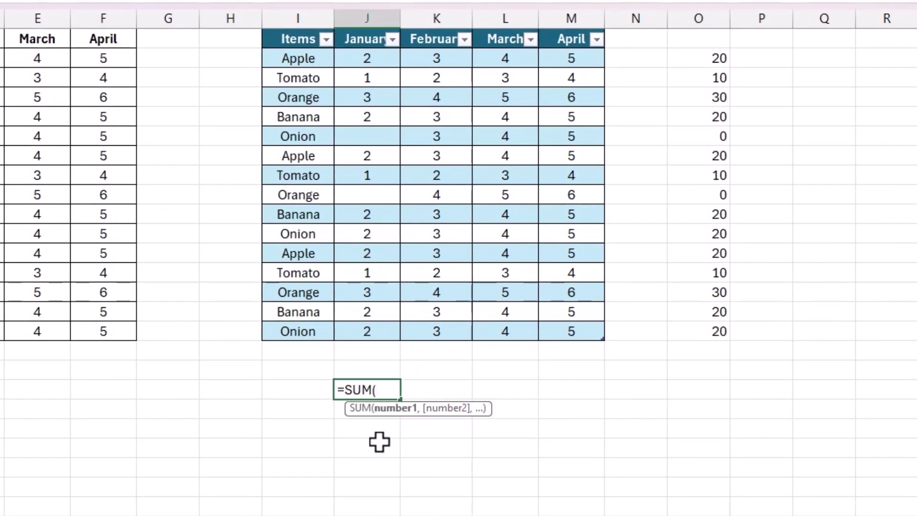
left_click_drag(371, 58, 374, 324)
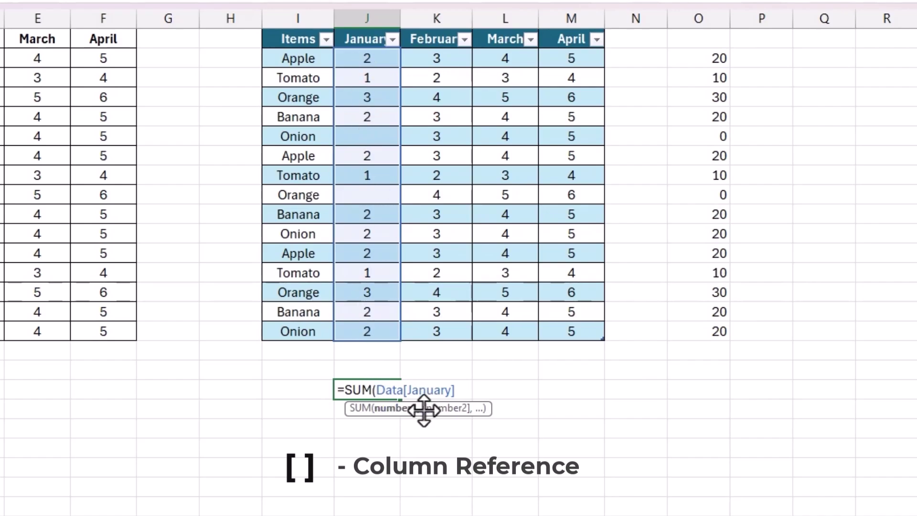
type(")")
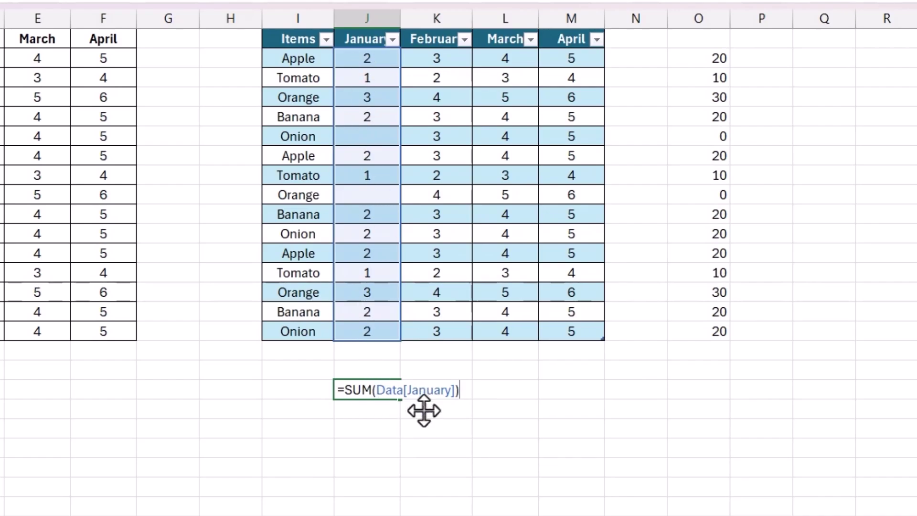
key("Return")
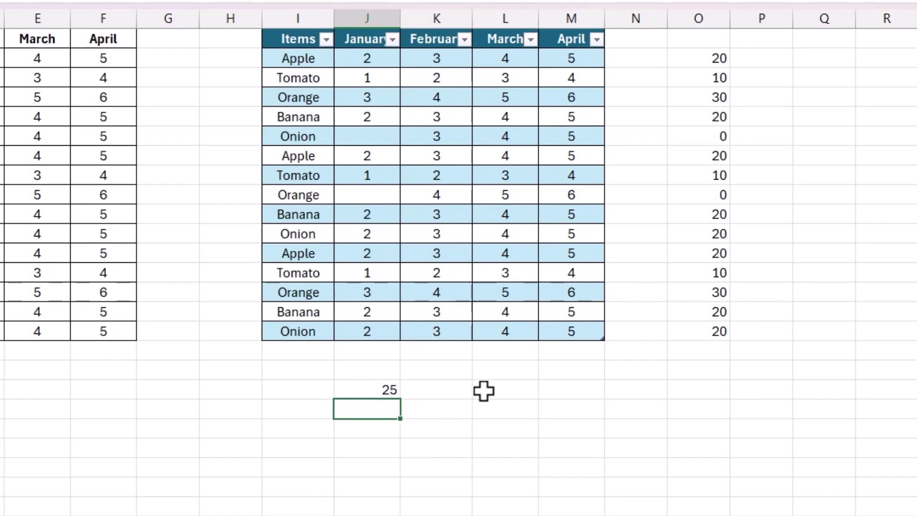
left_click_drag(355, 60, 561, 328)
left_click_drag(544, 363, 505, 393)
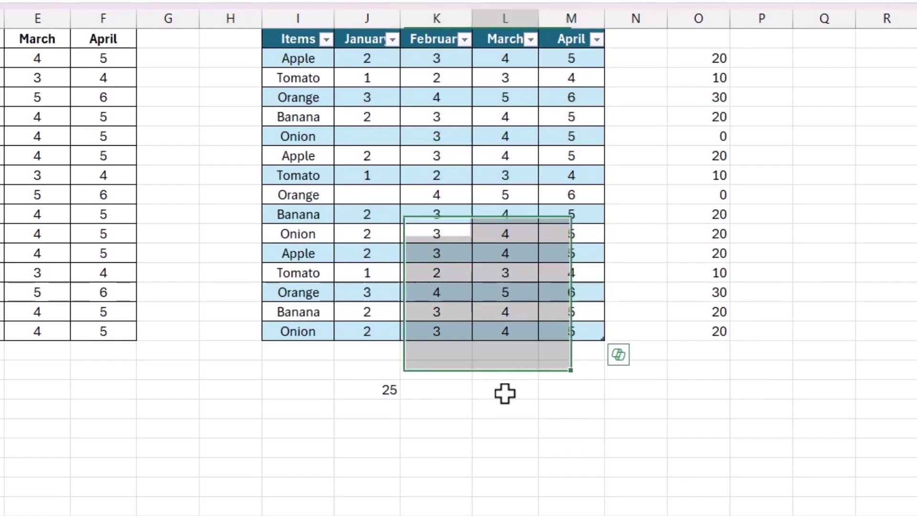
- Enter =SUM(Data[#All]) beside the January total, returning 205
left_click(505, 393)
type("=sum")
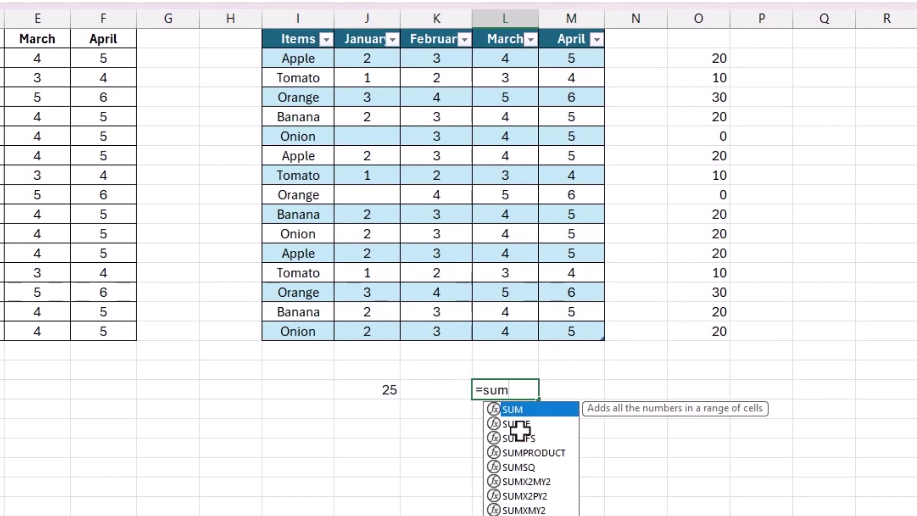
key("Tab")
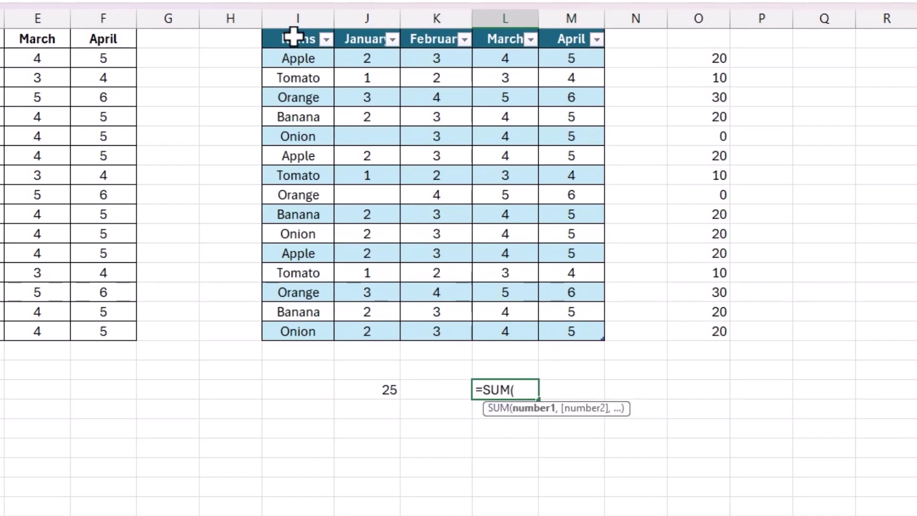
left_click_drag(298, 38, 553, 326)
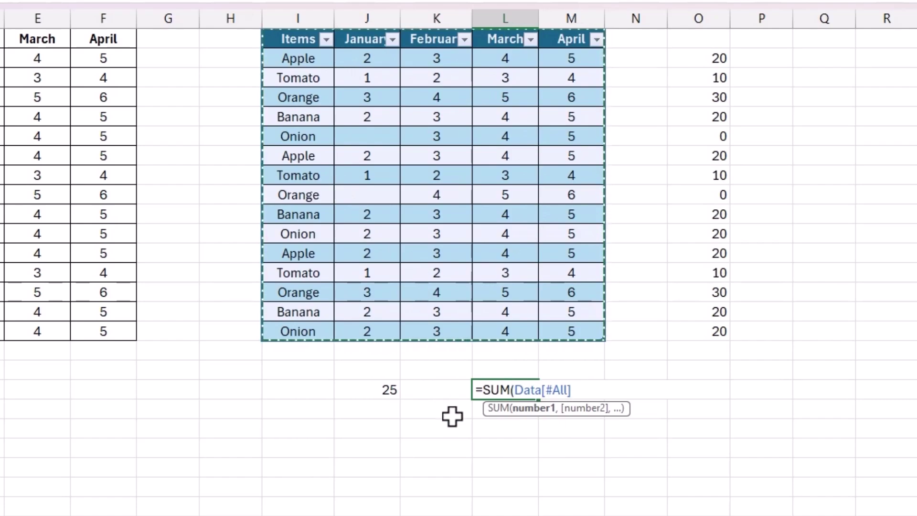
type(")")
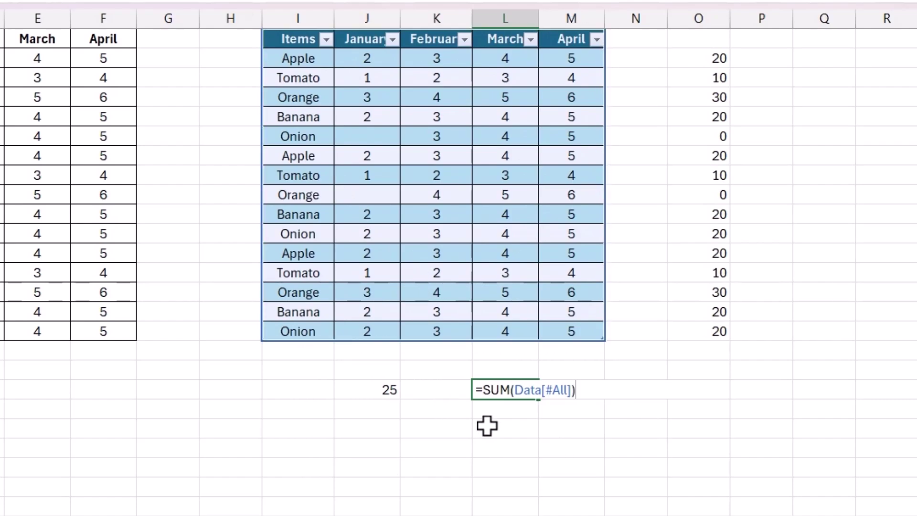
key("Return")
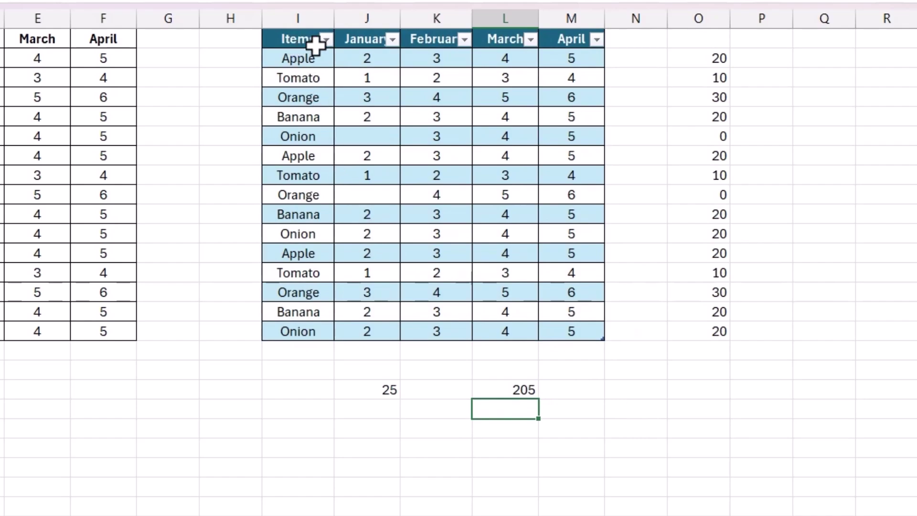
- Enter a COUNTA formula over the Data table's header row in K21, returning 5
left_click(464, 429)
type("=counta")
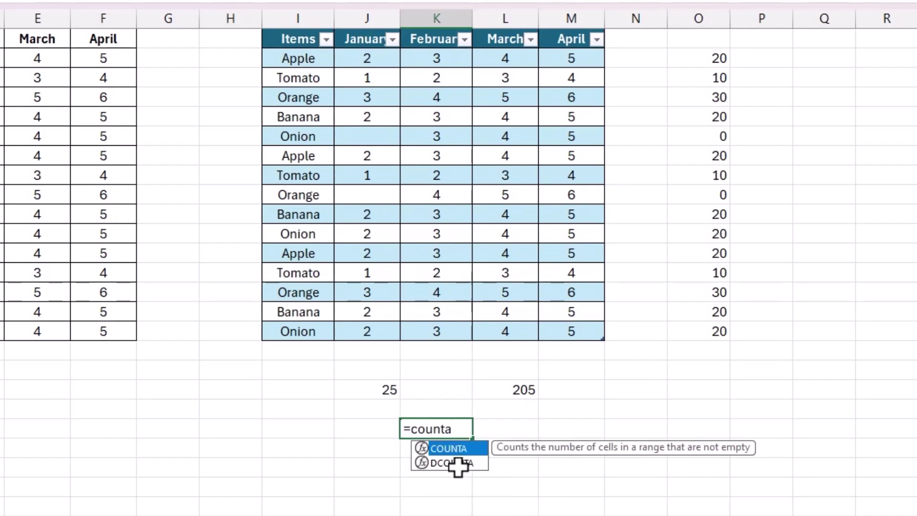
key("Tab")
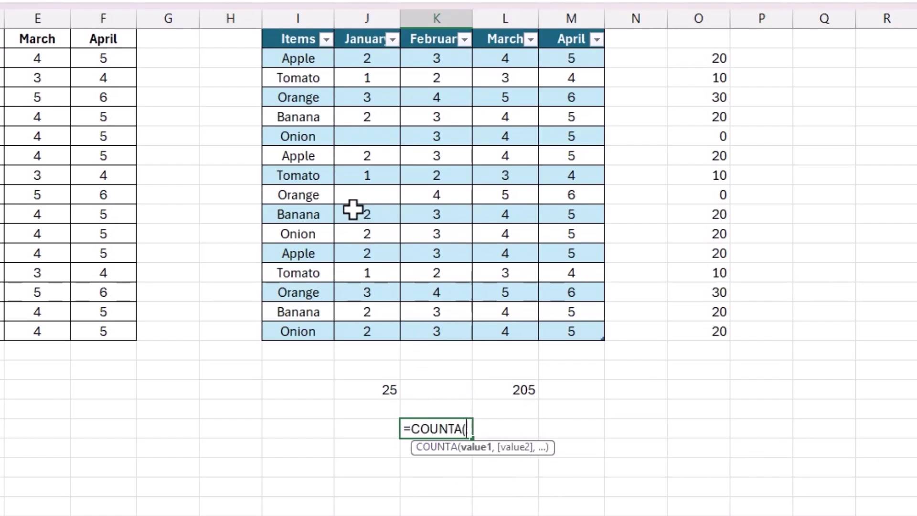
left_click_drag(287, 42, 544, 42)
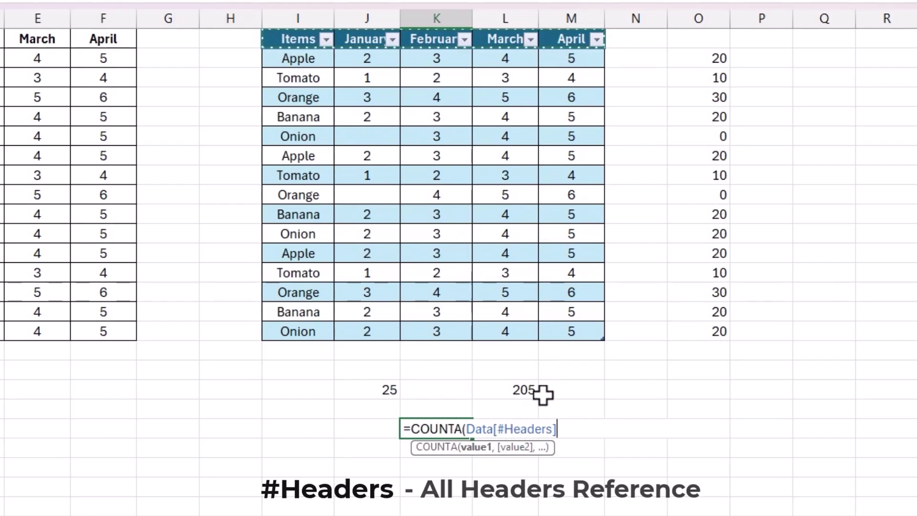
left_click(553, 429)
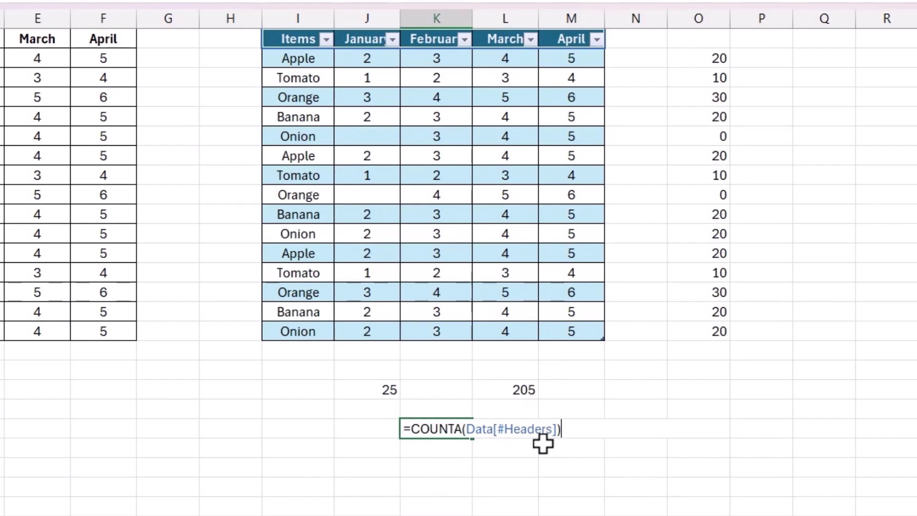
key("Return")
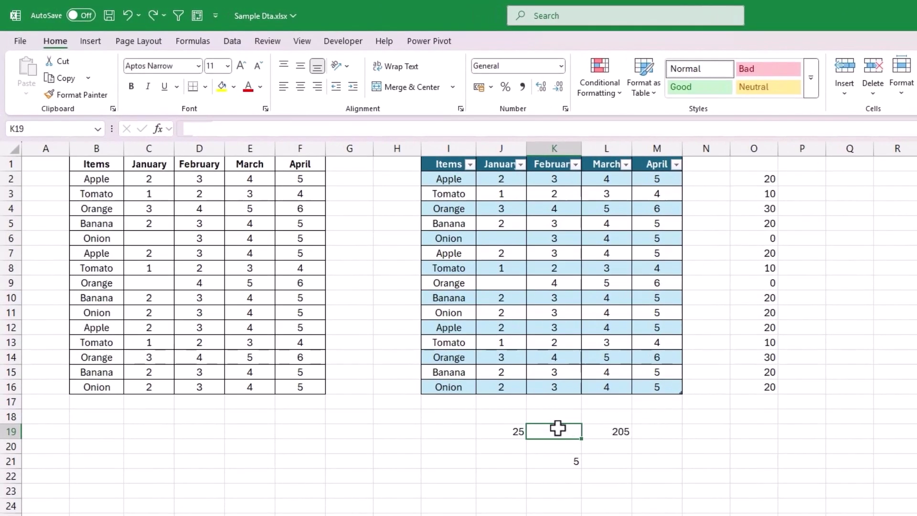
left_click(512, 430)
left_click(615, 431)
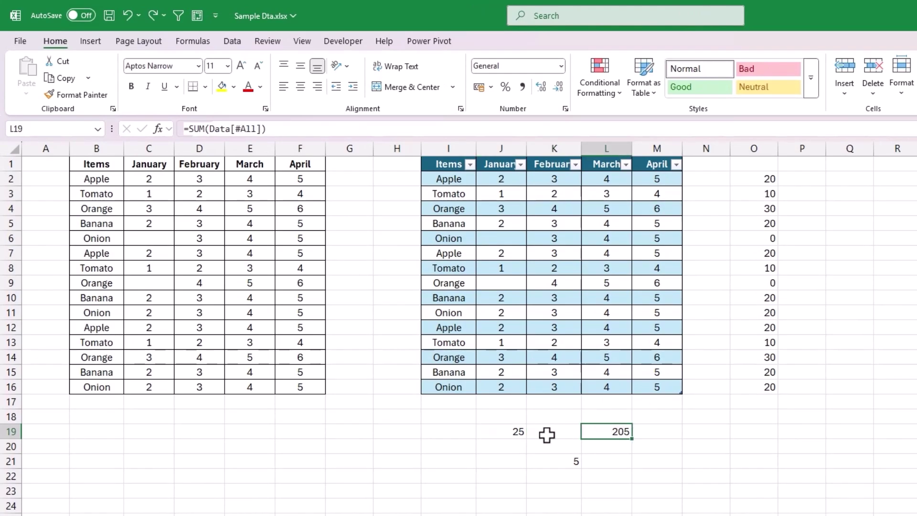
left_click(547, 433)
left_click(515, 430)
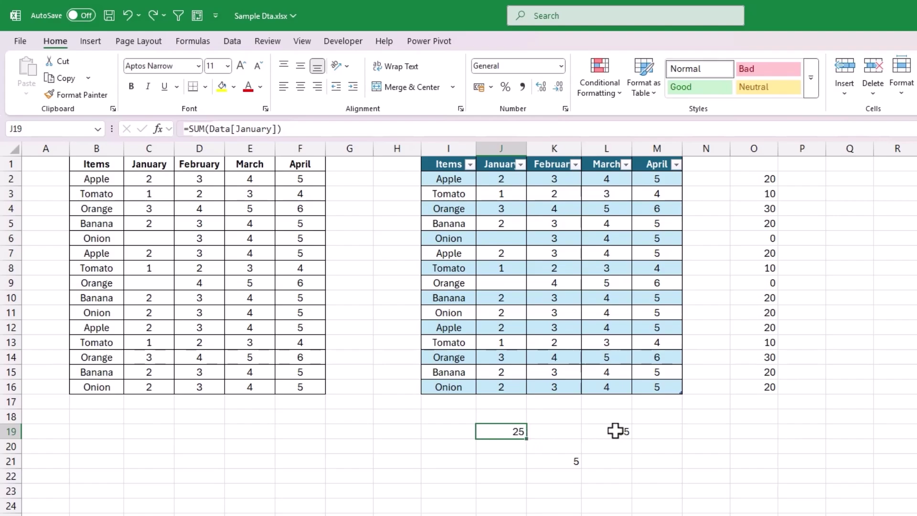
- Add an Orange row 17 to the table with values 5, 20, 5 and 4
left_click(449, 402)
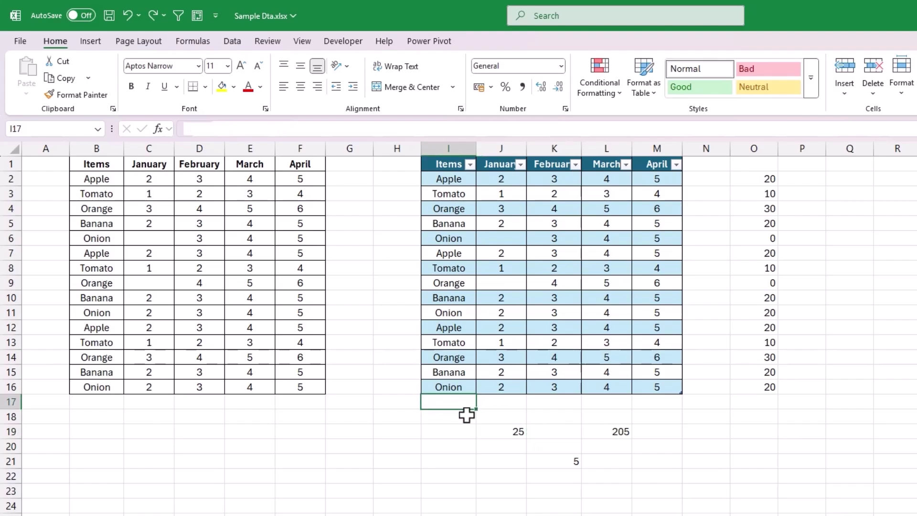
type("Orange")
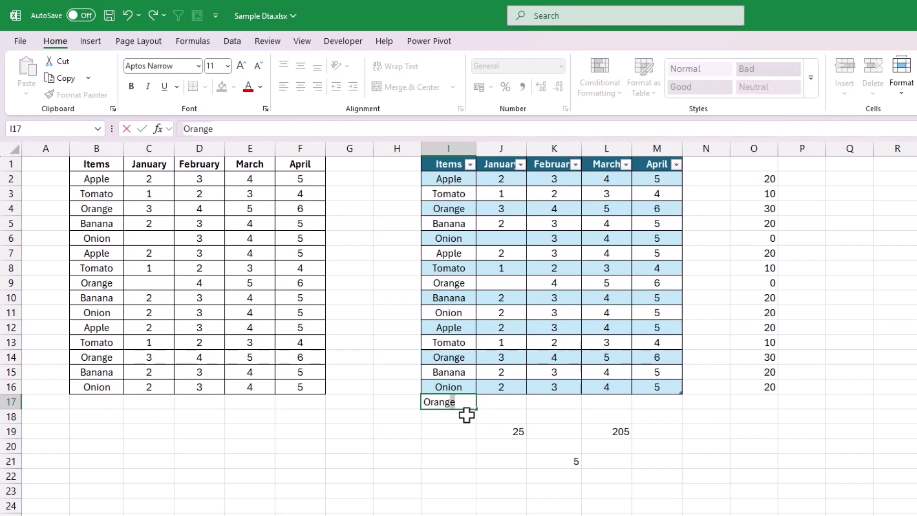
key("Tab")
type("5")
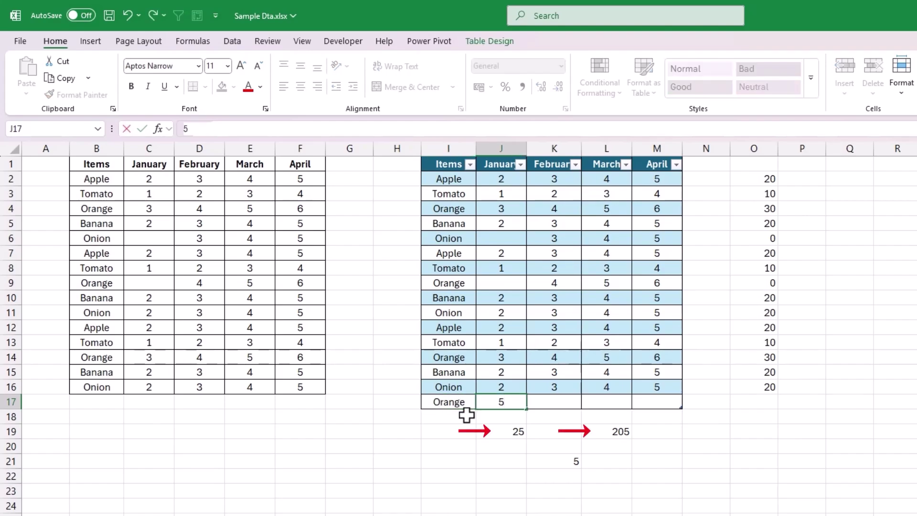
key("Tab")
type("20")
key("Tab")
type("5")
key("Tab")
type("4")
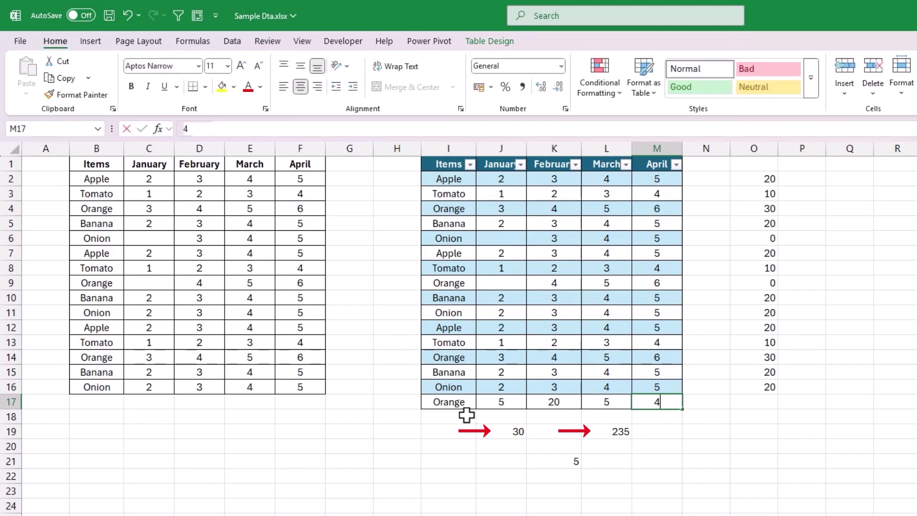
key("Return")
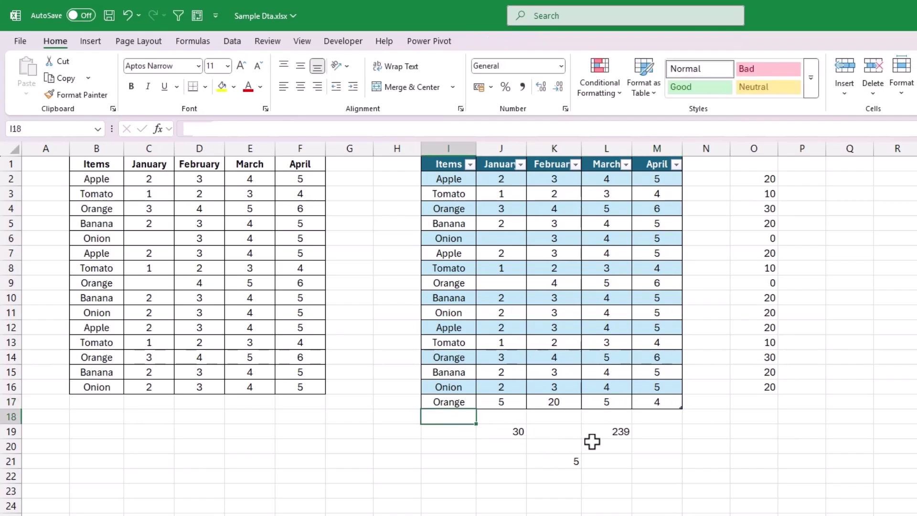
- Add May values 8, 10, 8 and 9 in N2:N5, then select cells on the summary sheet
left_click(705, 180)
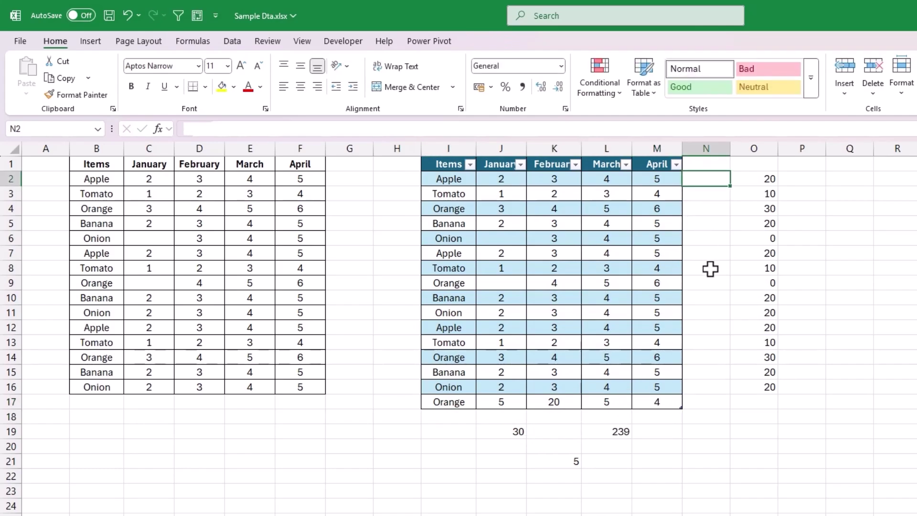
type("8")
key("Return")
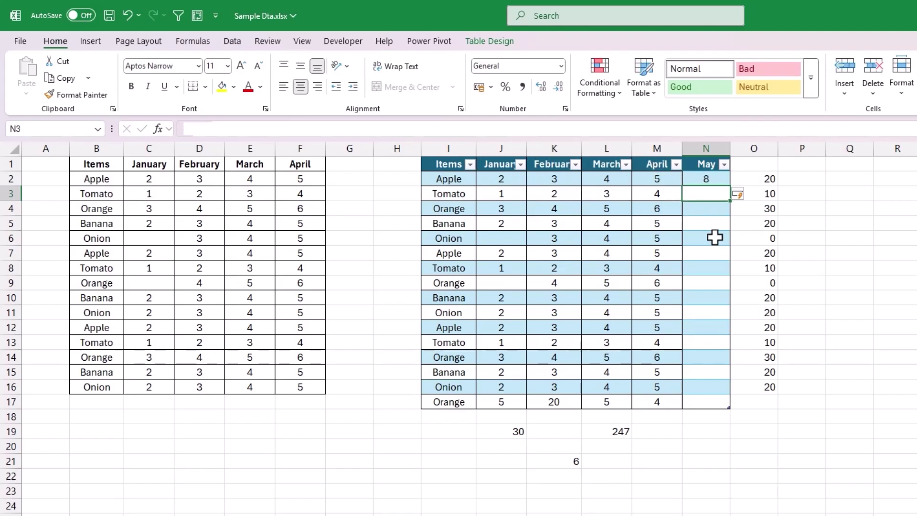
type("10")
key("Return")
type("8")
key("Return")
type("9")
key("Return")
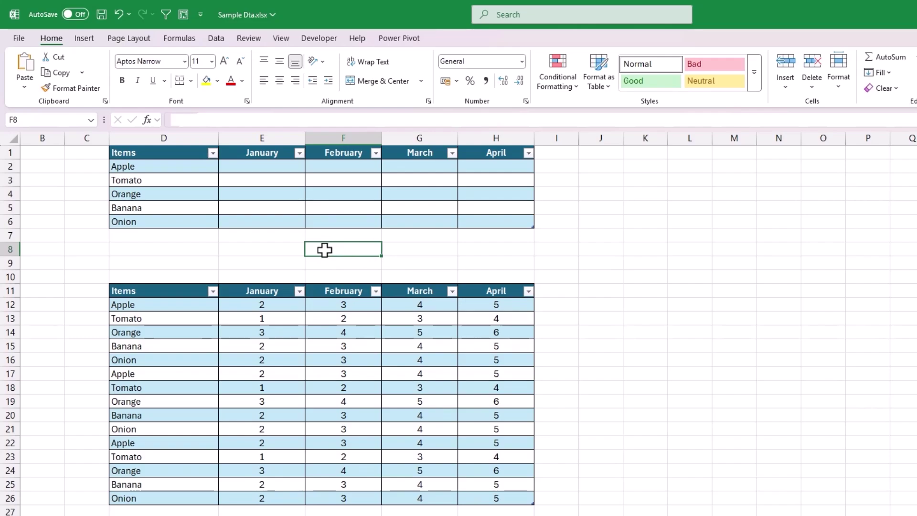
left_click(233, 307)
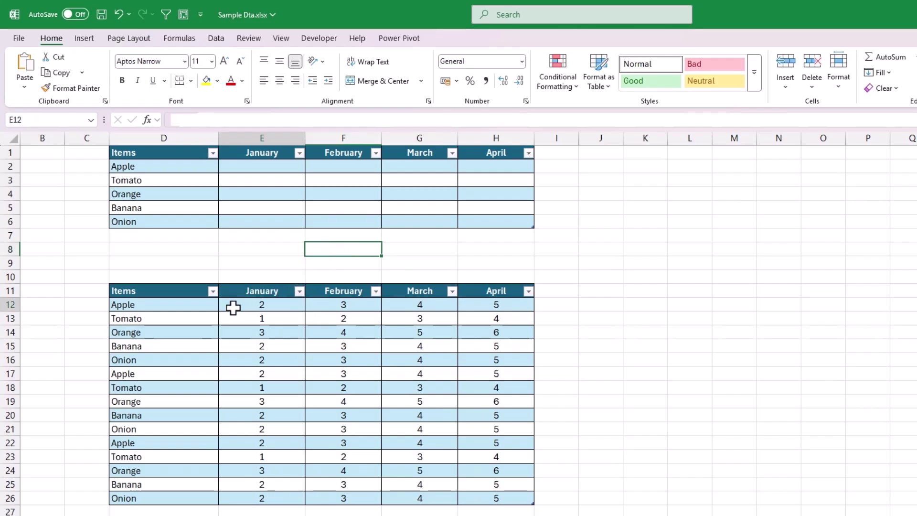
left_click(258, 195)
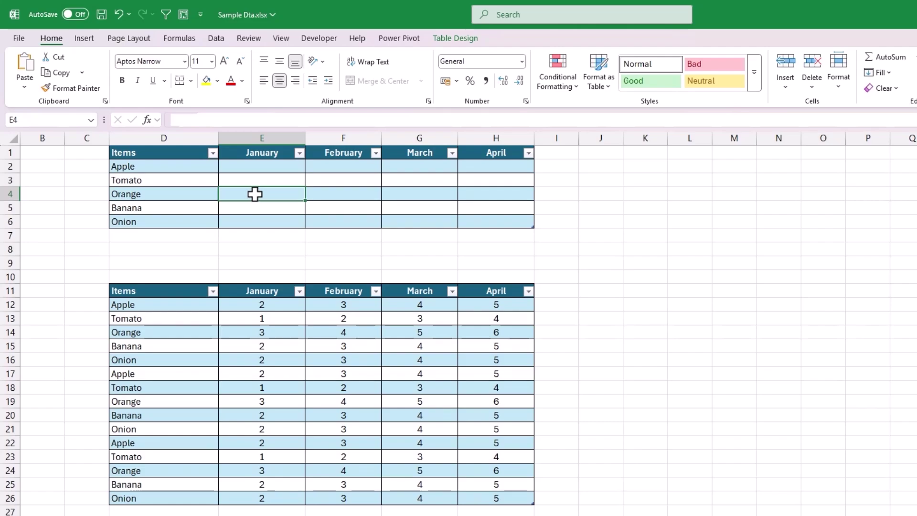
- Inspect the Transactions and Total tables from the named-table list, then check the January header
left_click(91, 120)
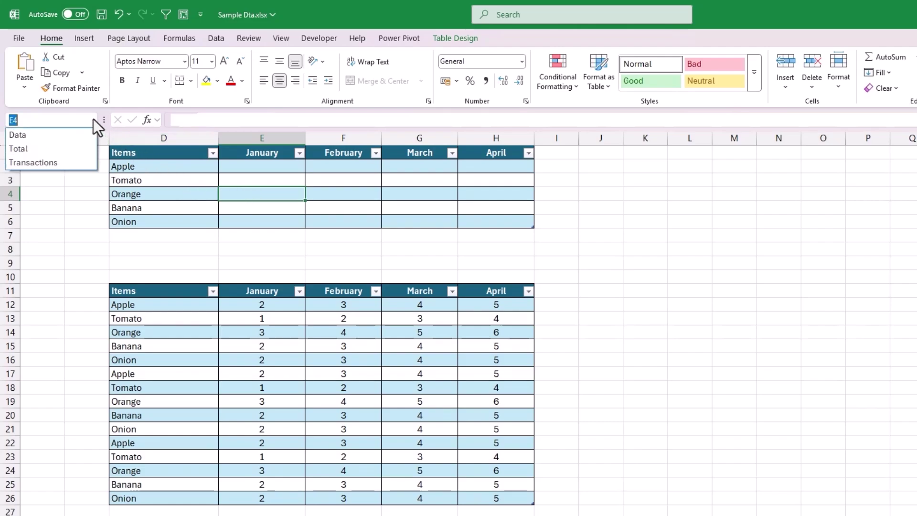
left_click(58, 161)
left_click(91, 120)
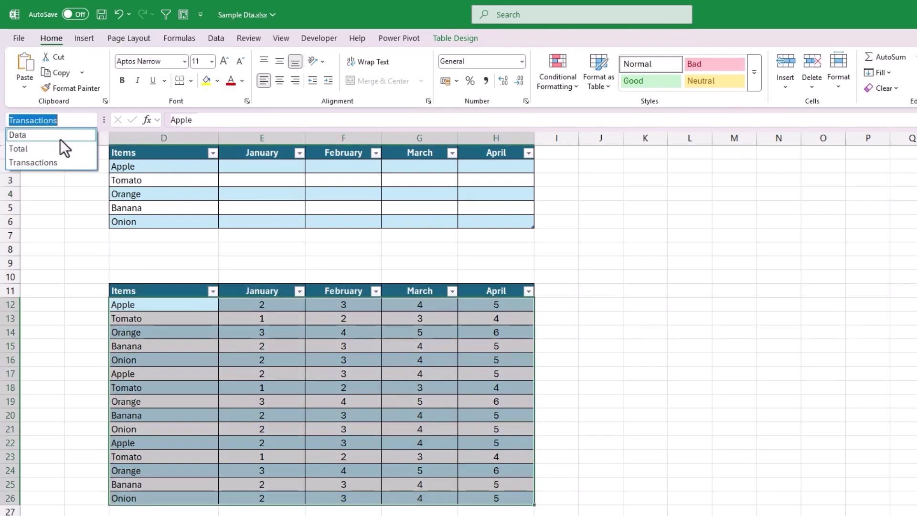
left_click(28, 148)
left_click(260, 181)
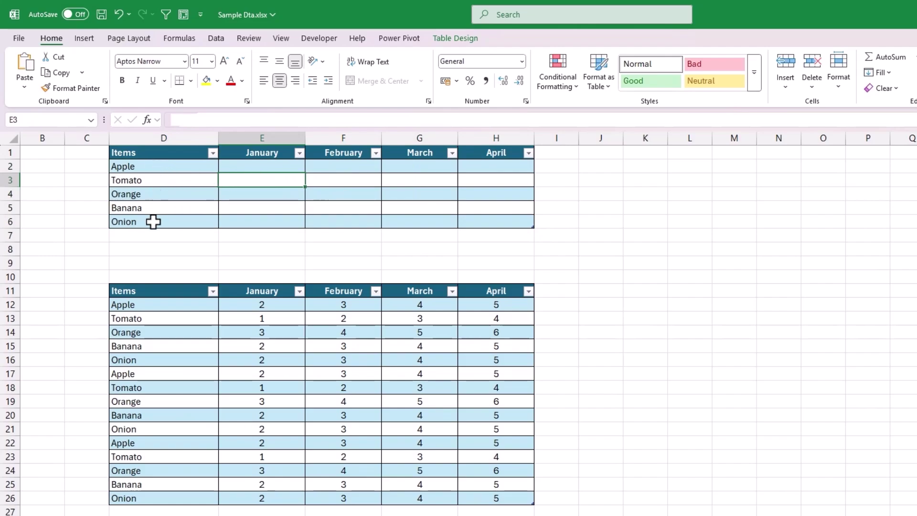
left_click(261, 151)
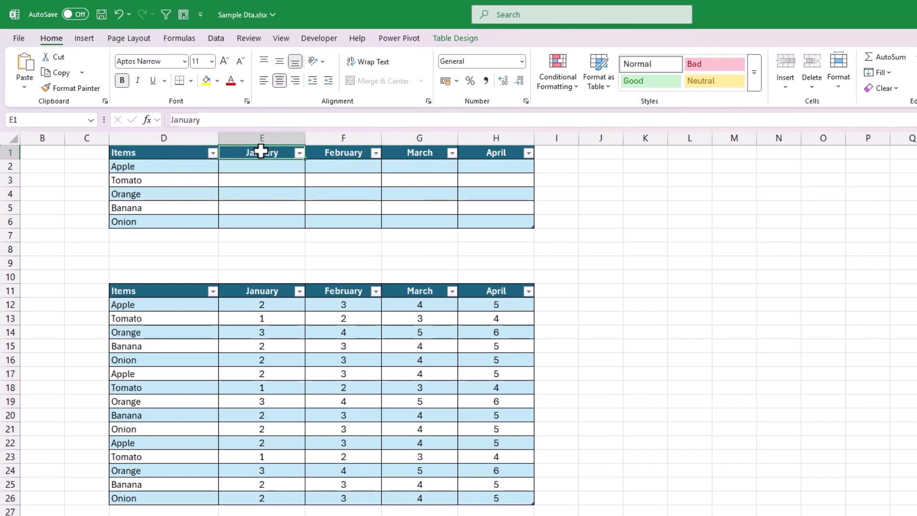
left_click(263, 166)
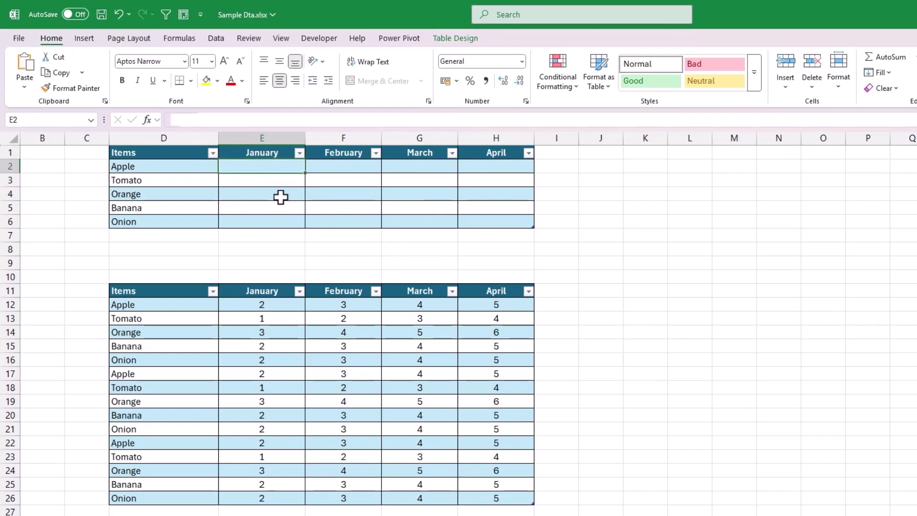
type("=sumif(")
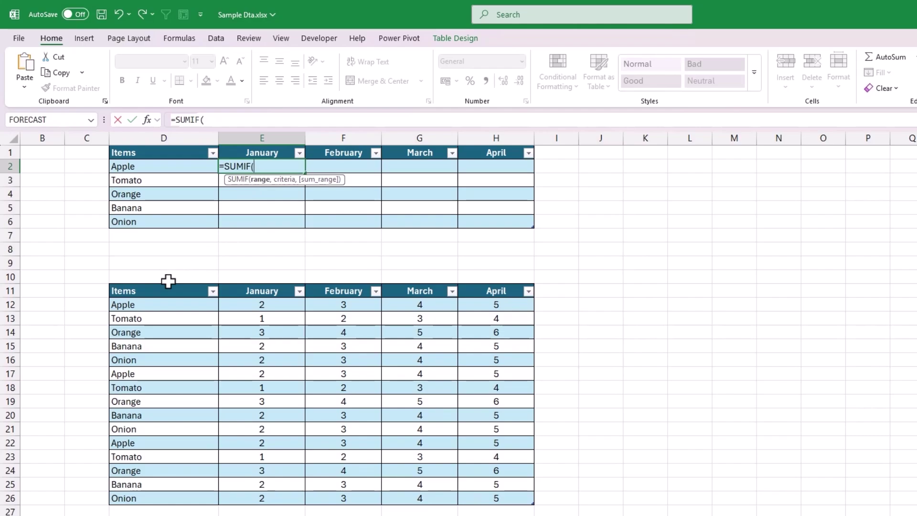
left_click(166, 281)
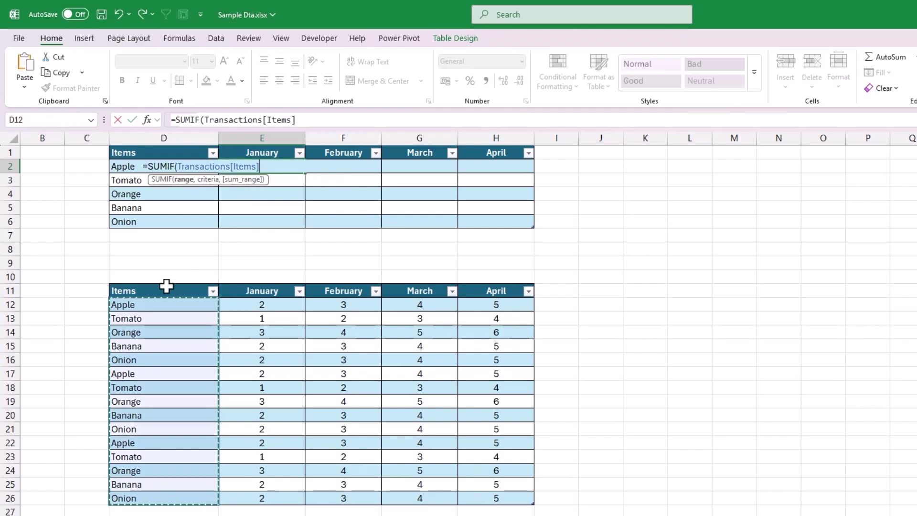
type(",")
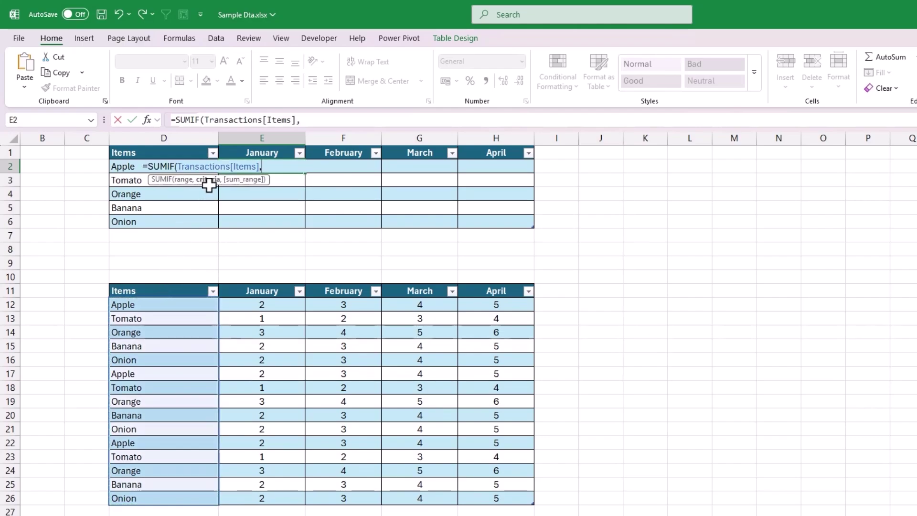
left_click(117, 166)
type(",")
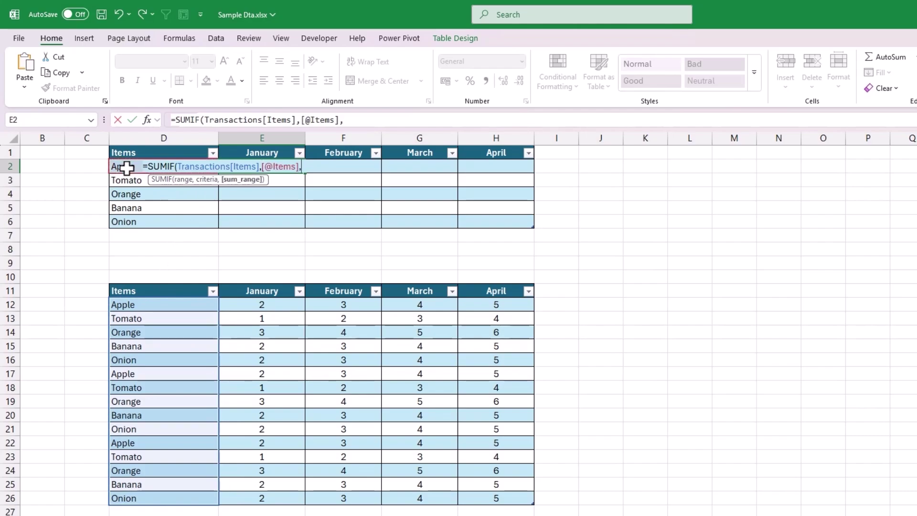
left_click(254, 282)
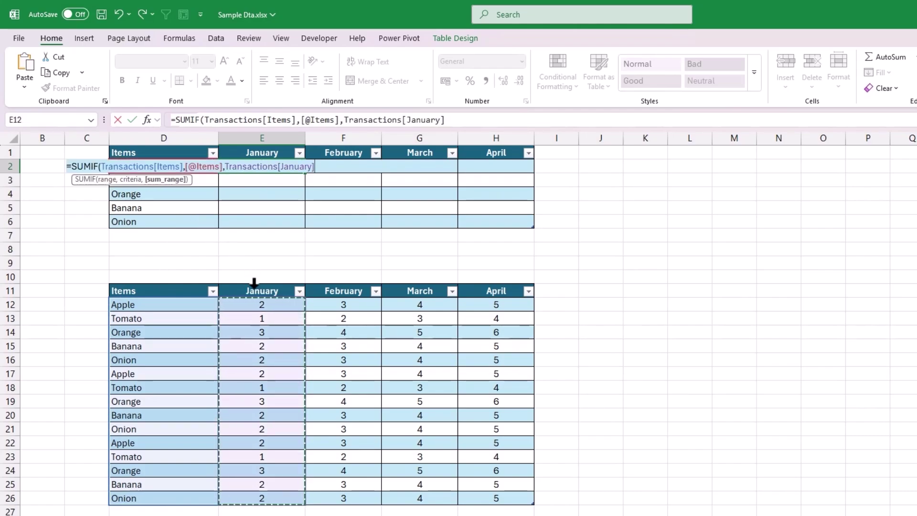
key("Return")
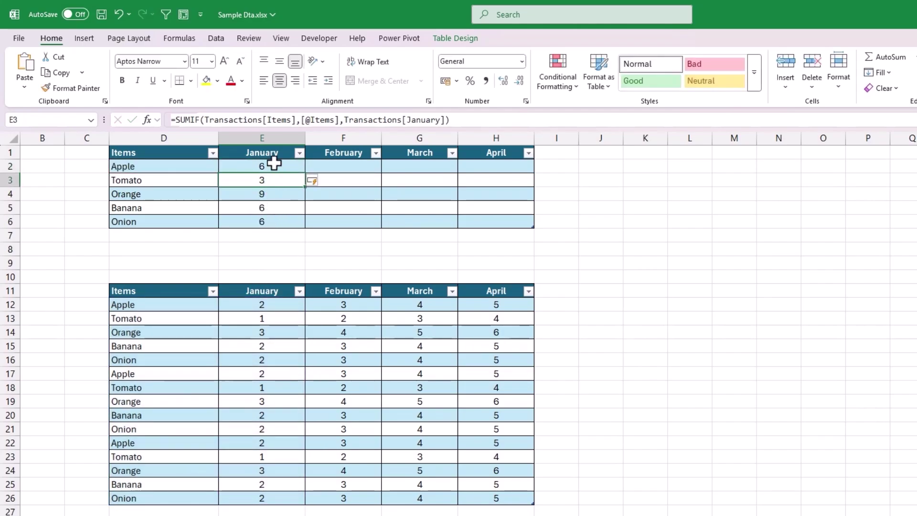
- Fill the January SUMIF across February–April, then inspect the February formula and March–April results
left_click(273, 165)
left_click_drag(274, 166, 509, 239)
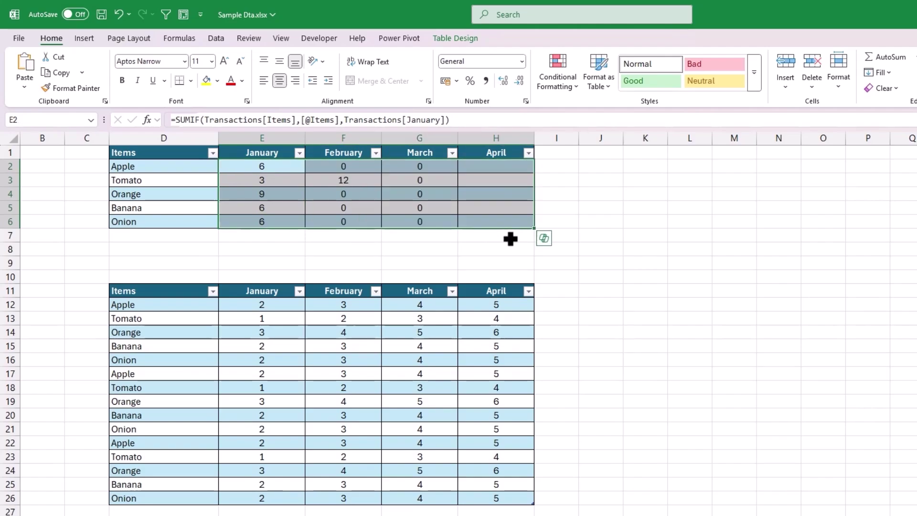
left_click(363, 170)
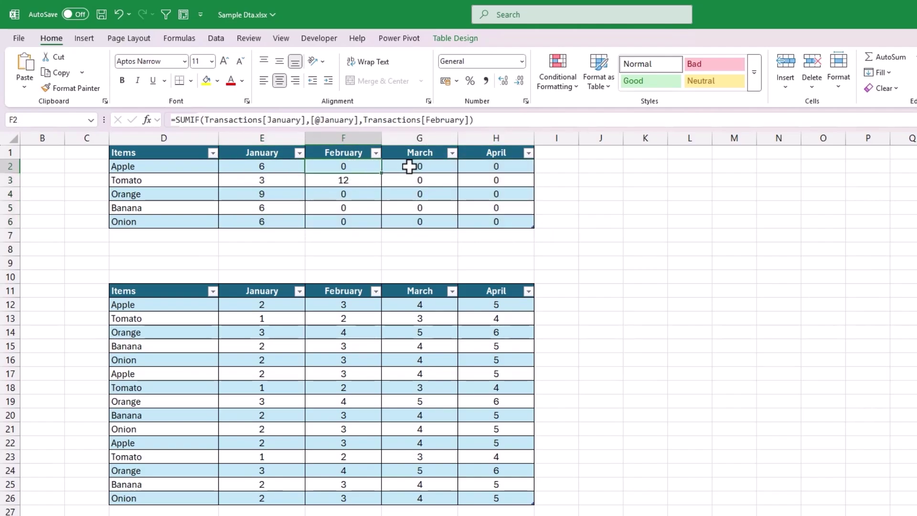
left_click_drag(409, 165, 481, 215)
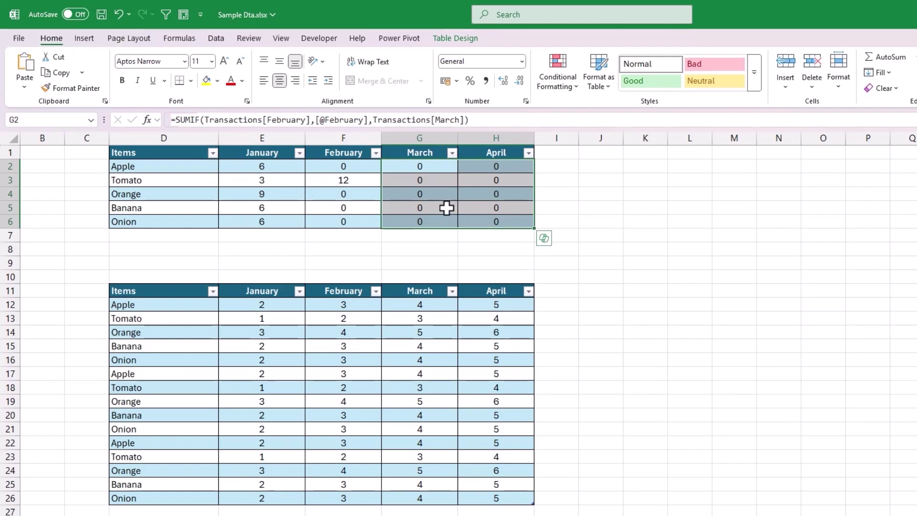
double_click(363, 165)
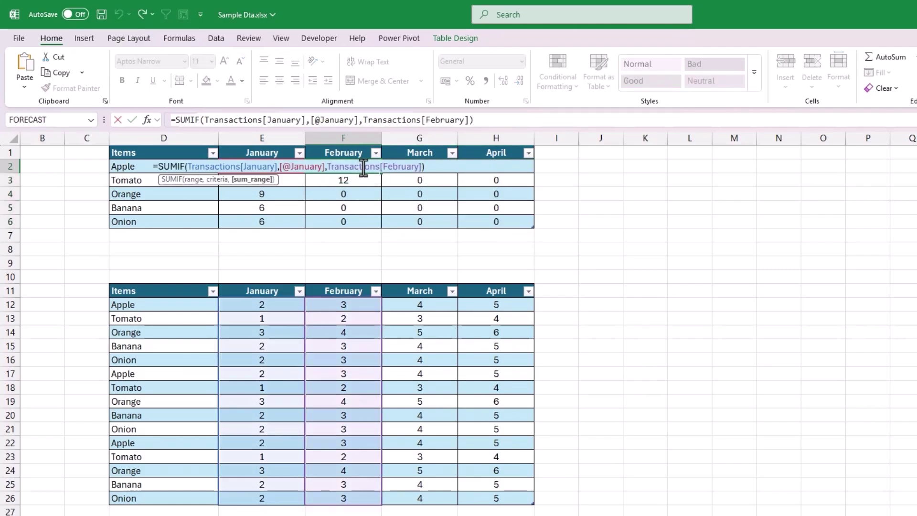
left_click(254, 167)
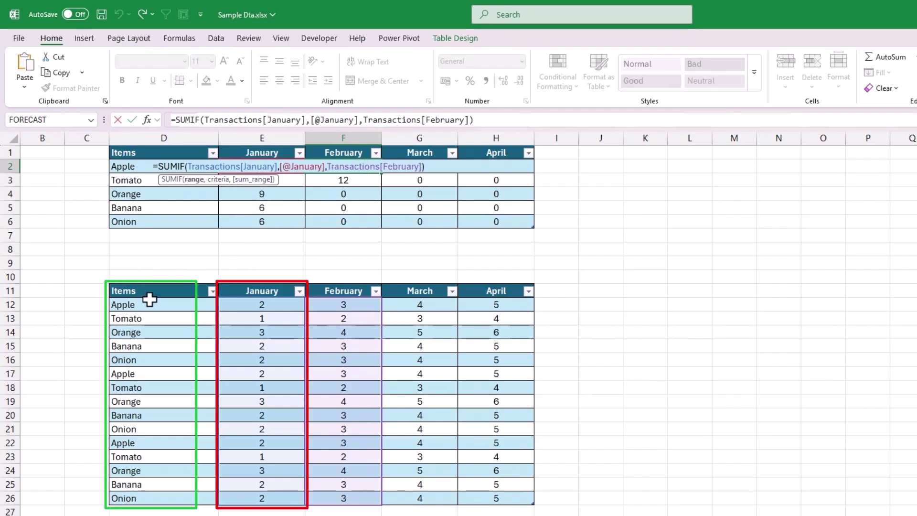
left_click(306, 167)
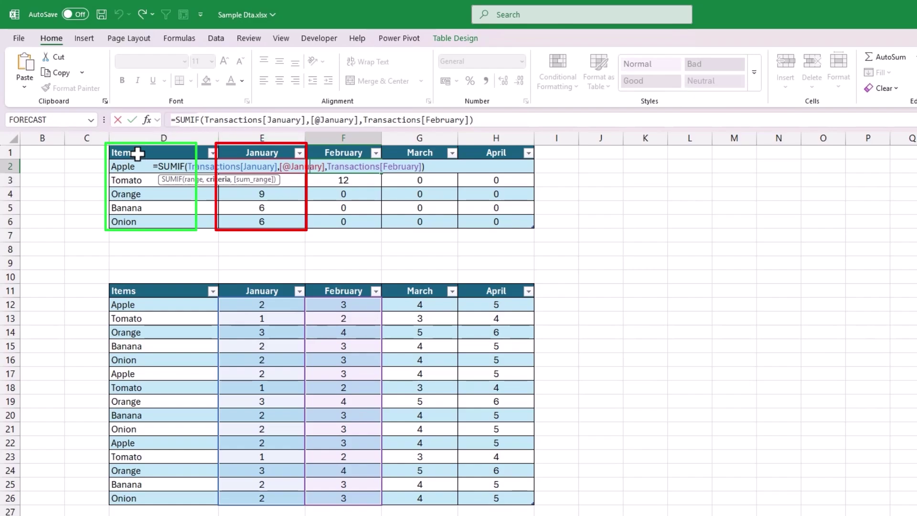
left_click(379, 168)
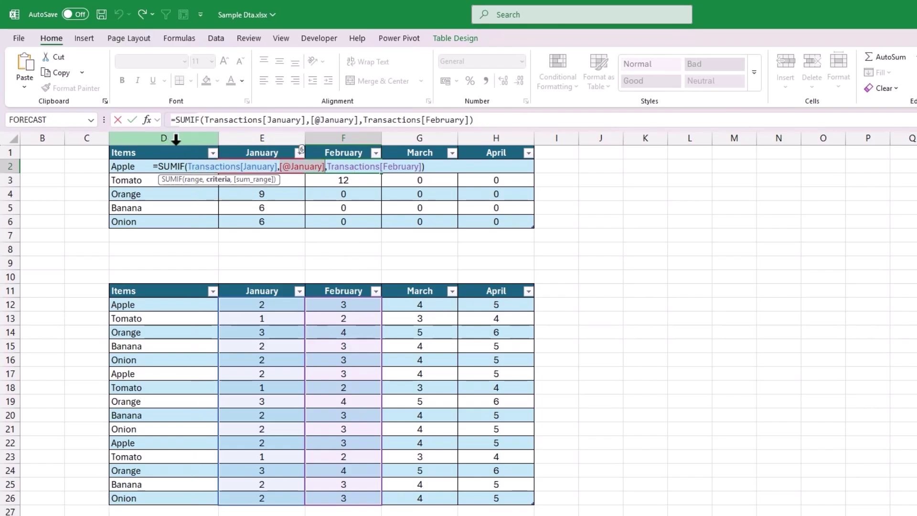
key("Escape")
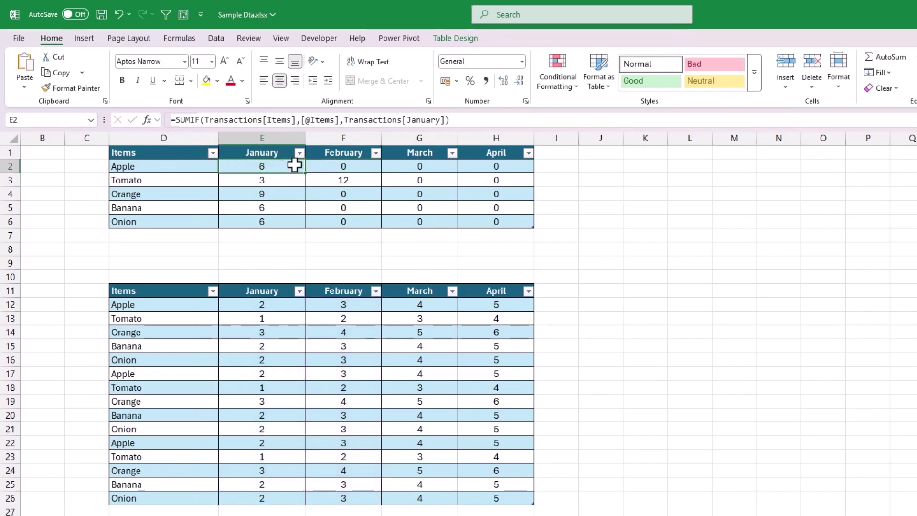
- Change the SUMIF range reference to Transactions[[Items]:[Items]] in the January formula
double_click(294, 165)
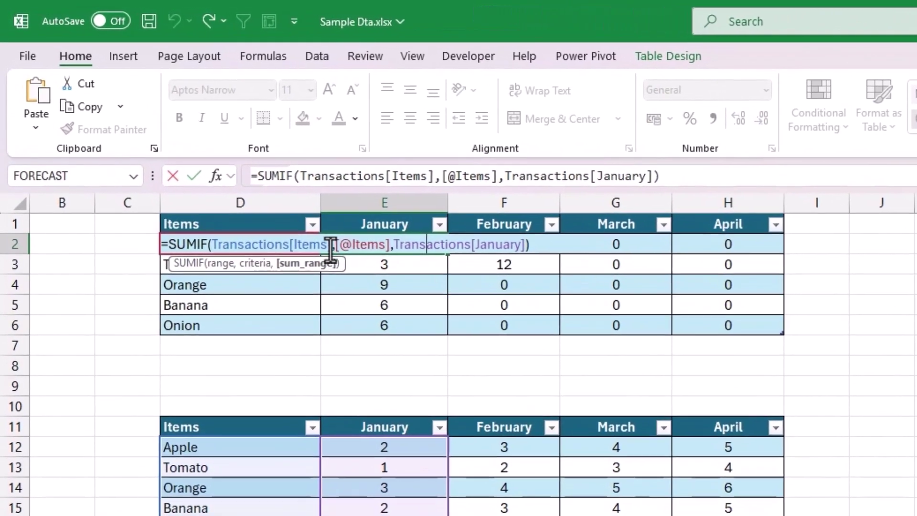
left_click_drag(330, 250, 293, 245)
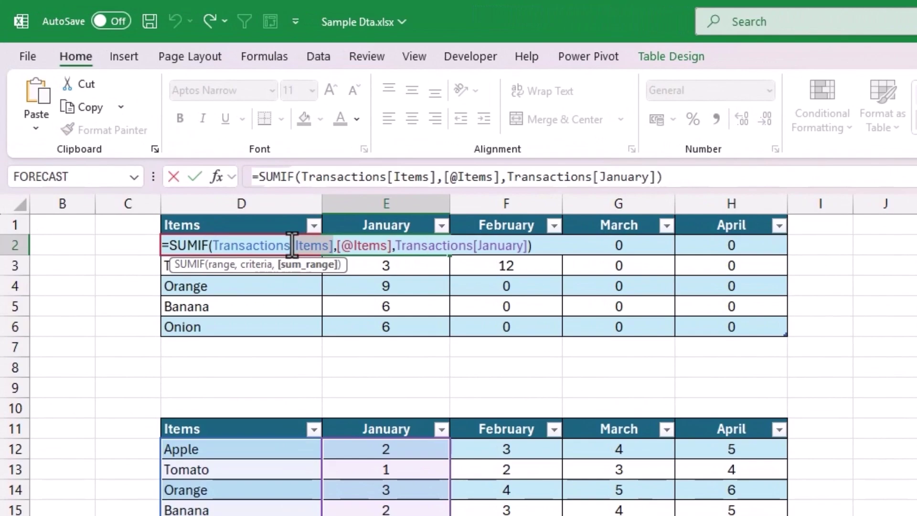
double_click(310, 246)
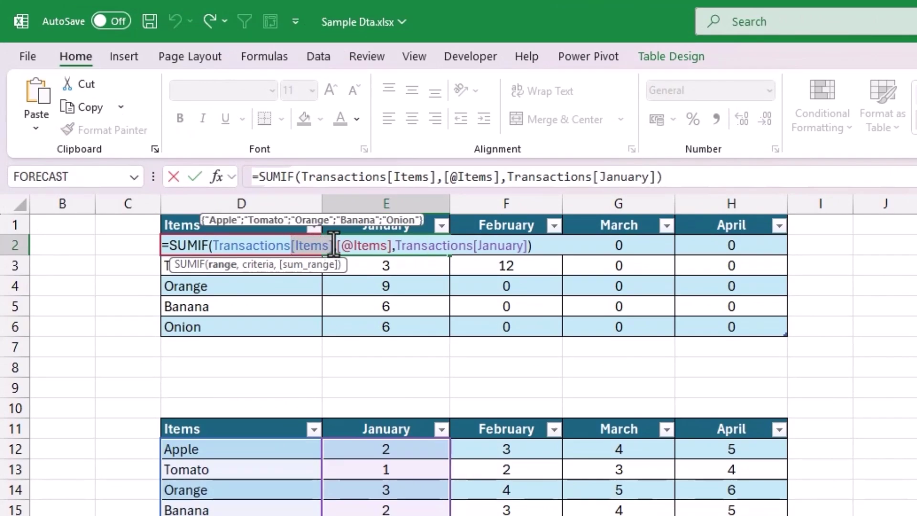
type("[Items]")
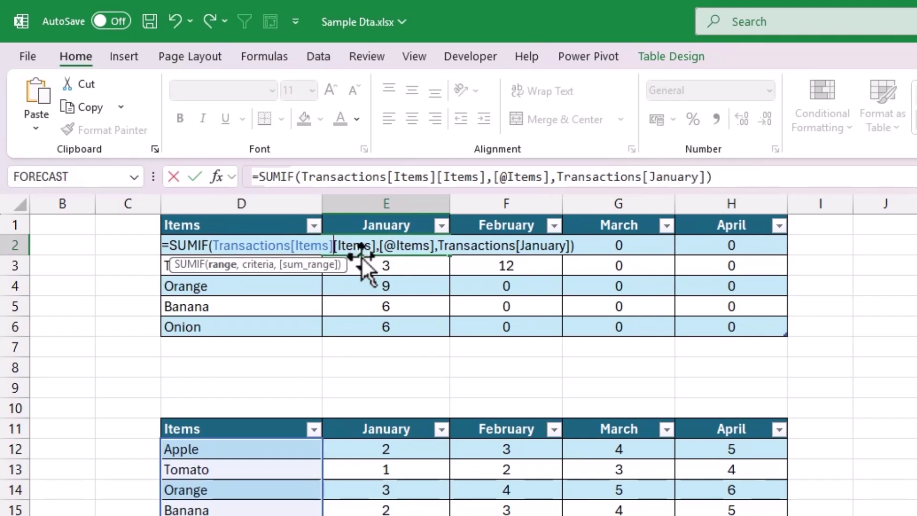
type(":")
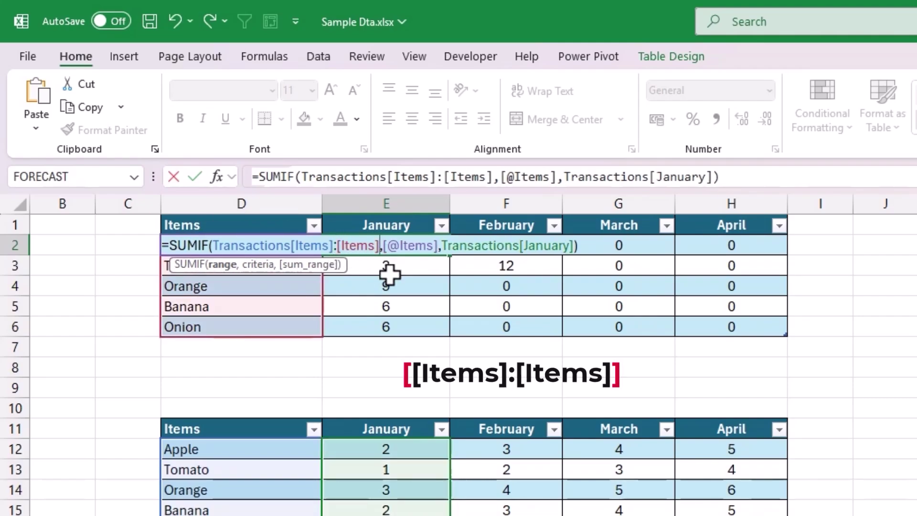
type("]")
left_click(291, 246)
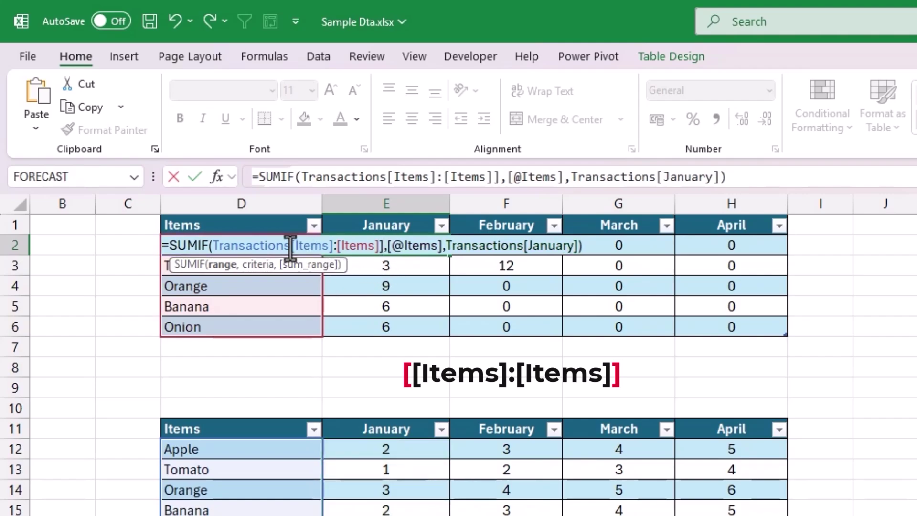
type("[")
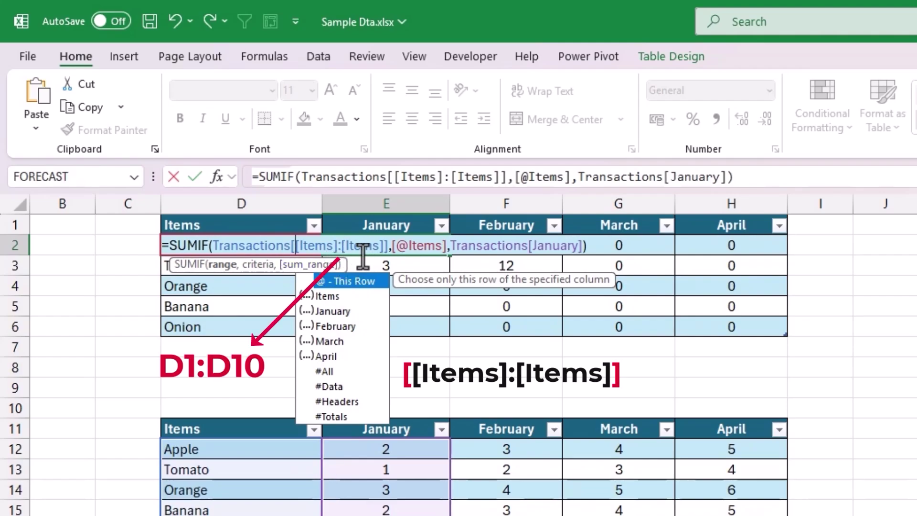
- Change the criterion to [@[Items]:[Items]] and commit the January formula
left_click(409, 246)
key("BackSpace")
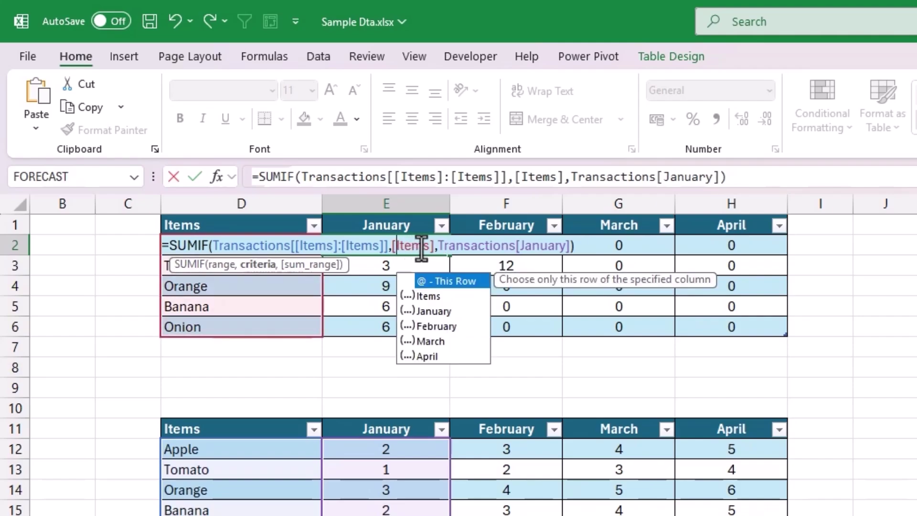
left_click(409, 246)
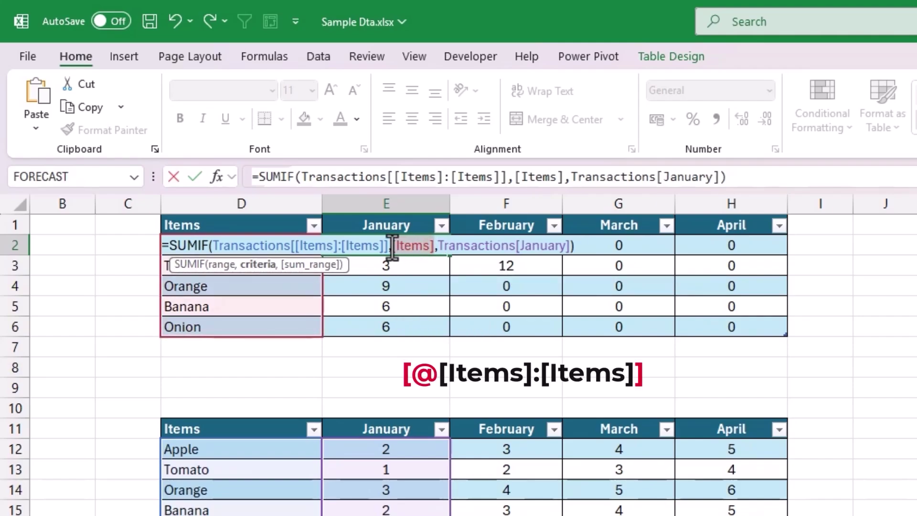
left_click(433, 246)
type(":")
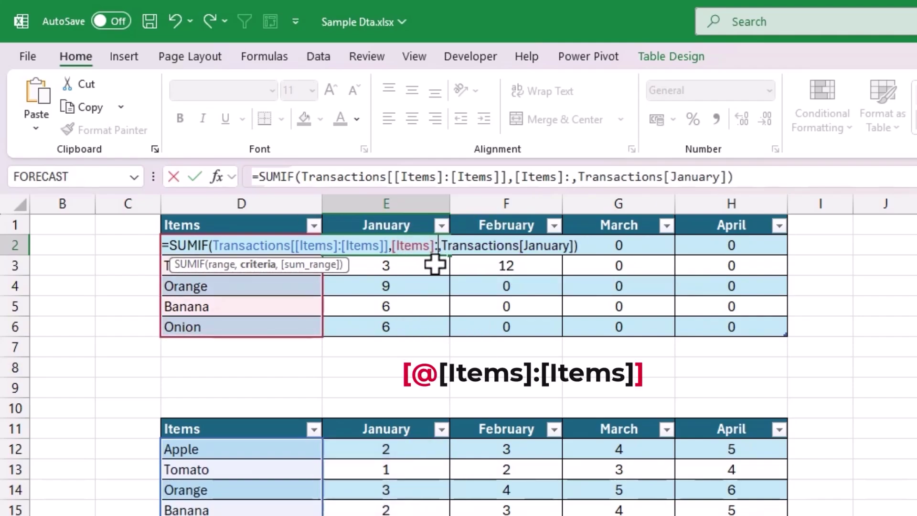
type("[Items]")
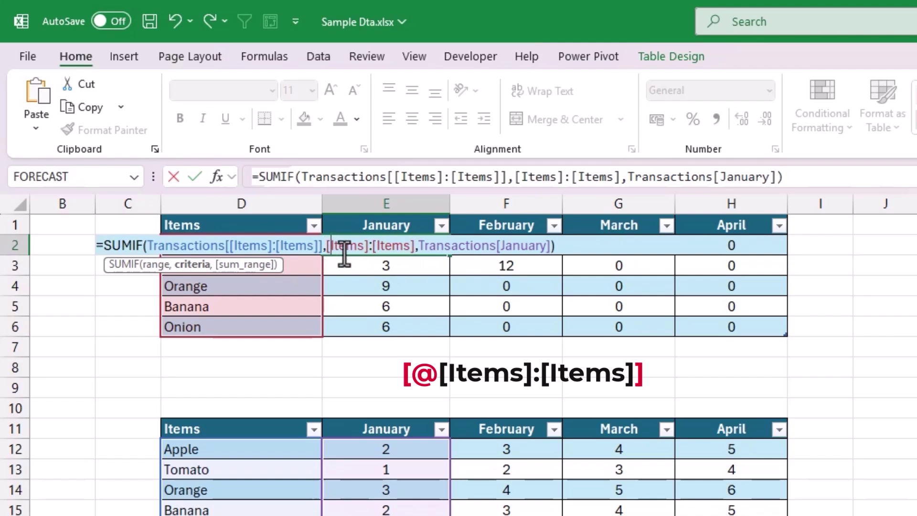
type("@")
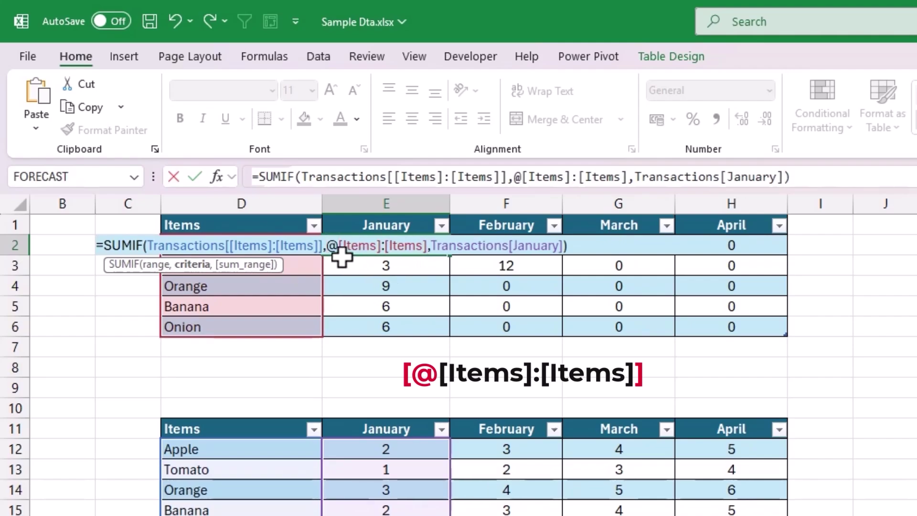
type("[")
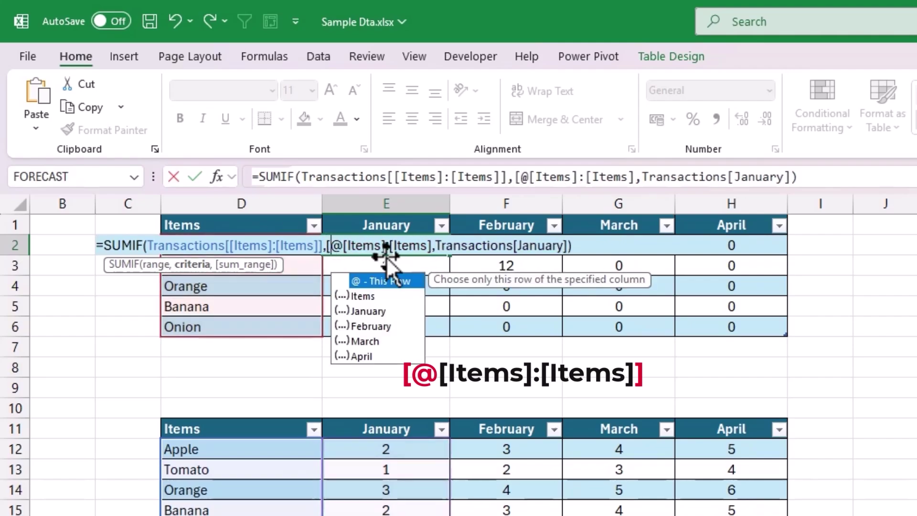
left_click(432, 246)
type("]")
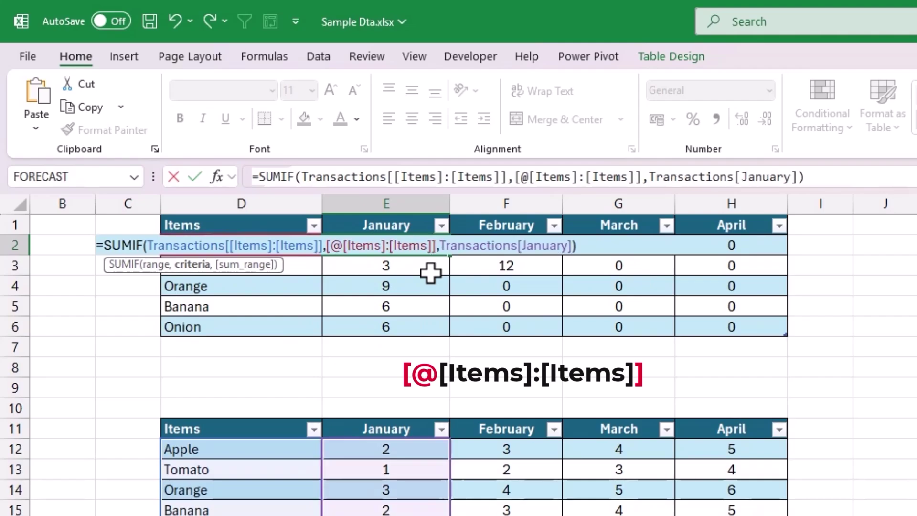
key("Return")
- Copy the locked January SUMIF through April, then verify the February and January formulas
left_click_drag(423, 246, 741, 337)
left_click(527, 247)
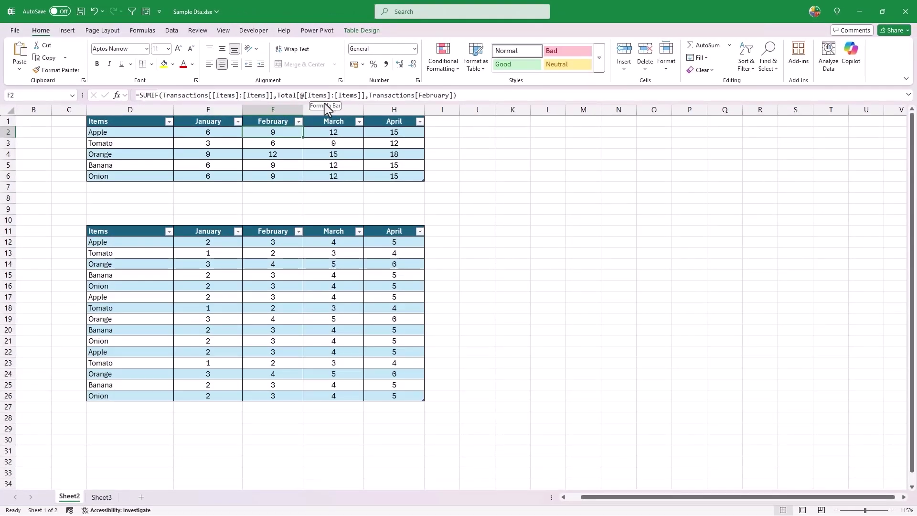
left_click(230, 135)
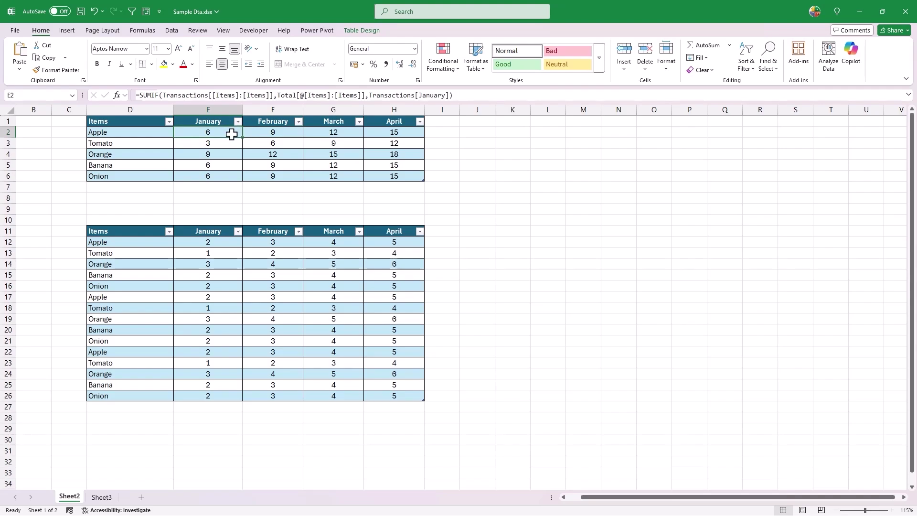